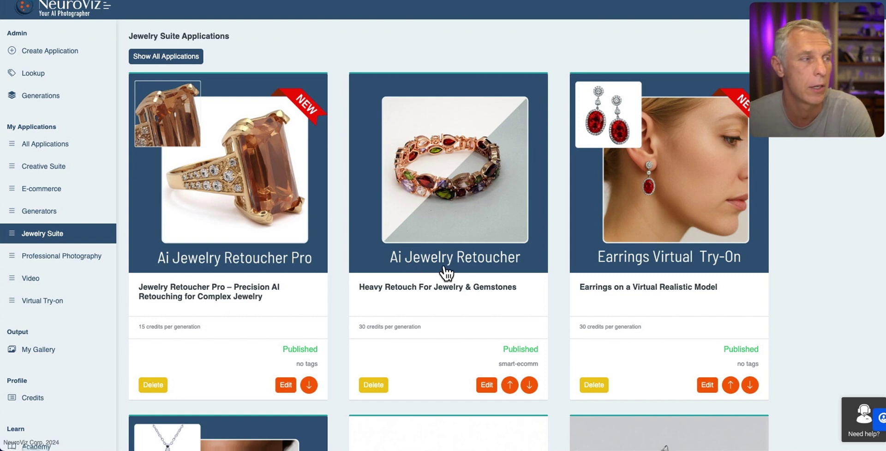
Step: Highlight and compare the titles of the Jewelry Retoucher Pro and Heavy Retouch For Jewelry & Gemstones applications
left_click_drag(491, 287, 357, 288)
left_click_drag(139, 287, 283, 298)
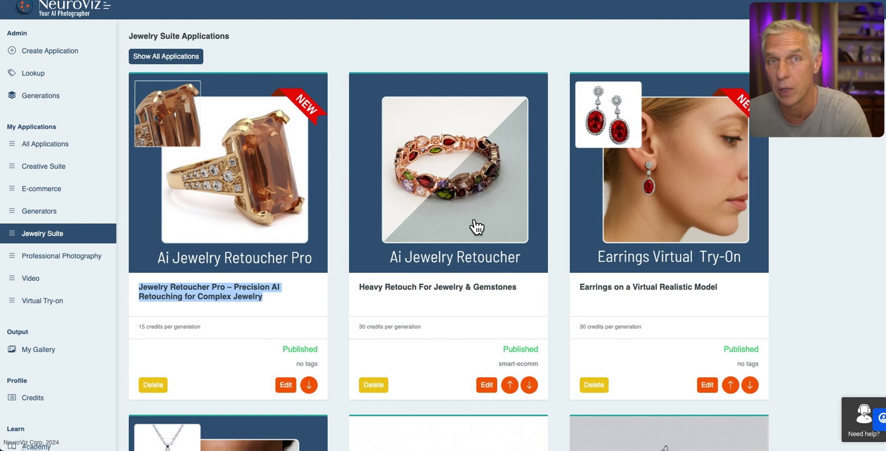
left_click_drag(364, 287, 493, 290)
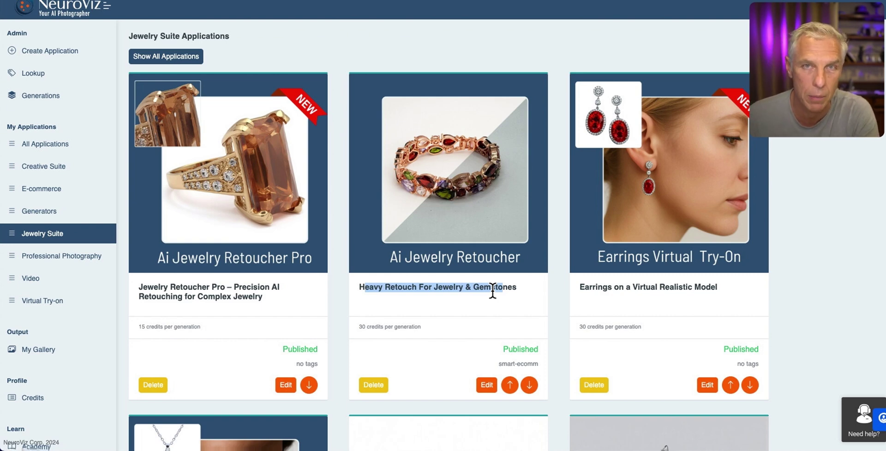
left_click_drag(526, 289, 353, 288)
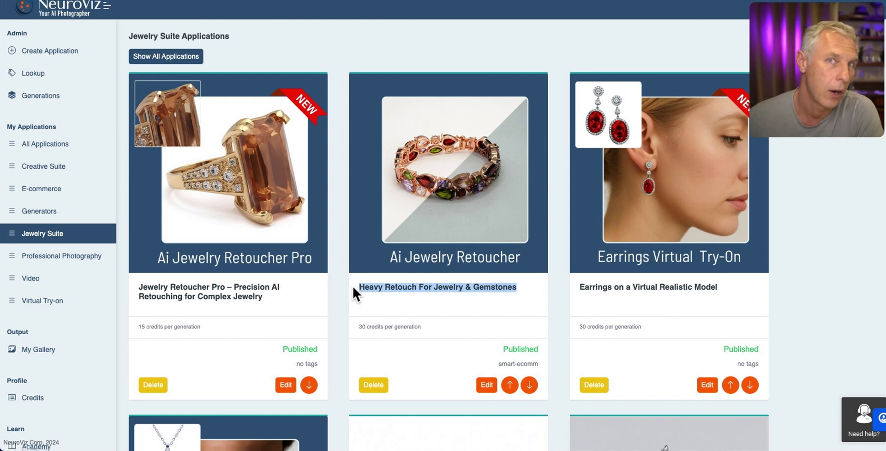
left_click(246, 293)
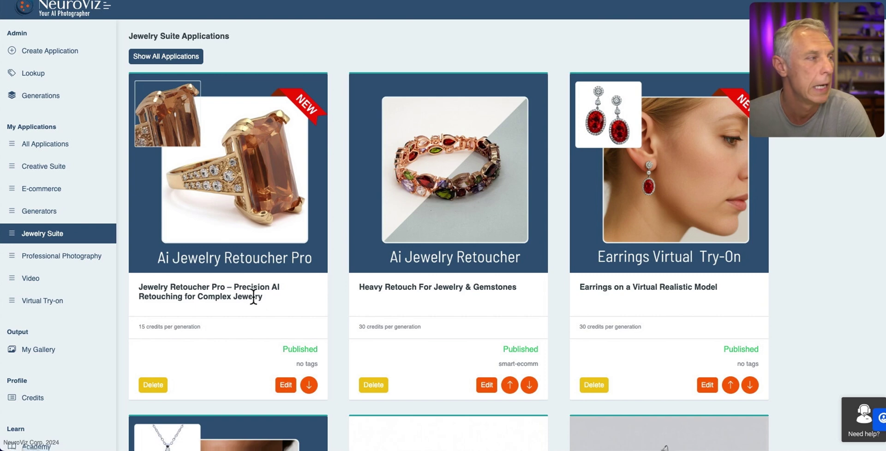
triple_click(249, 289)
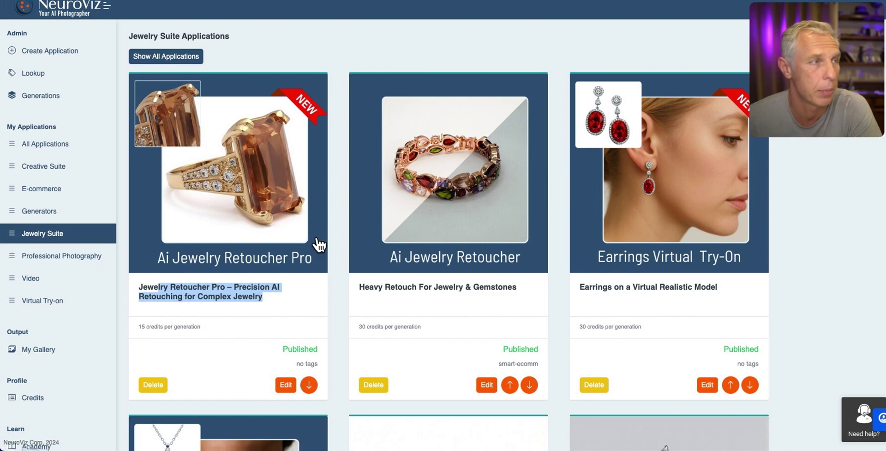
Step: Generate a Heavy Retouch of the ring photo with green and magenta gemstones, using white background and no custom instructions
left_click(466, 193)
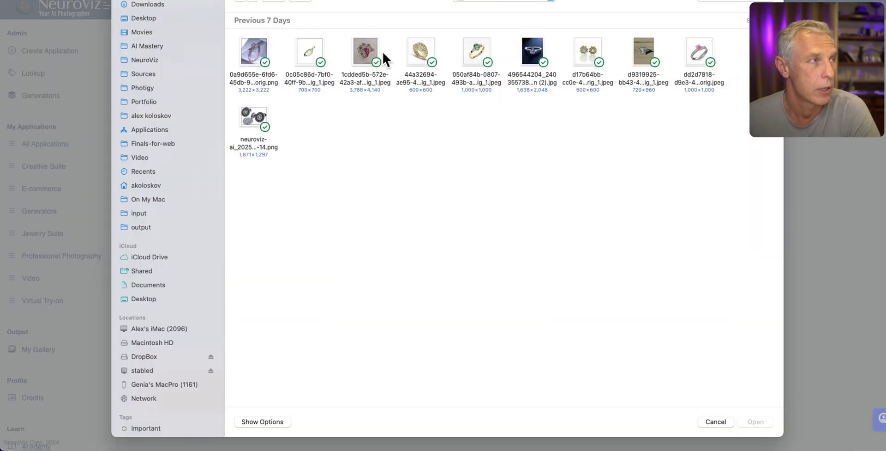
left_click(381, 51)
key("space")
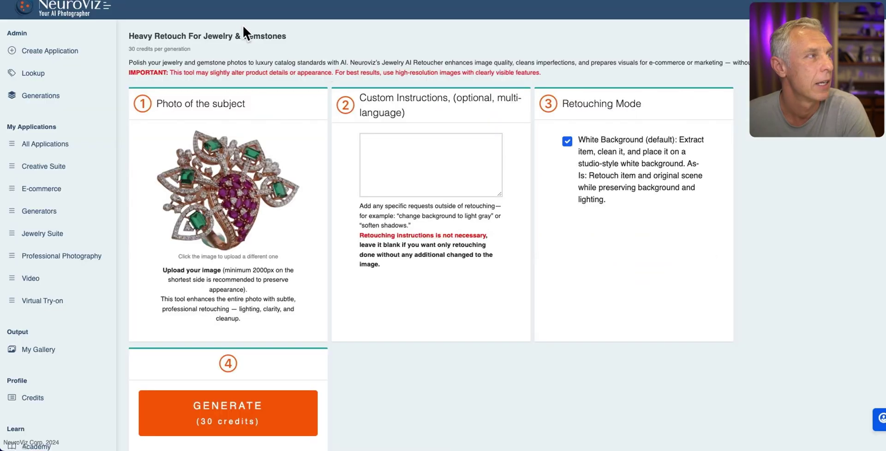
left_click_drag(125, 33, 316, 38)
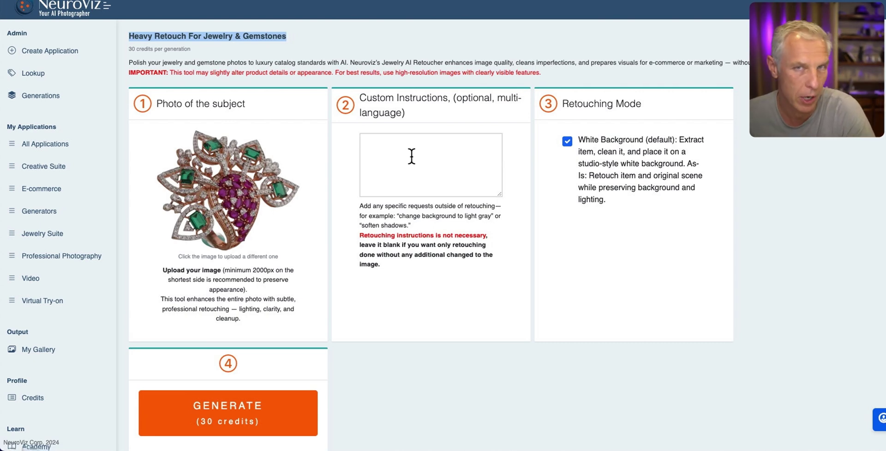
left_click(260, 427)
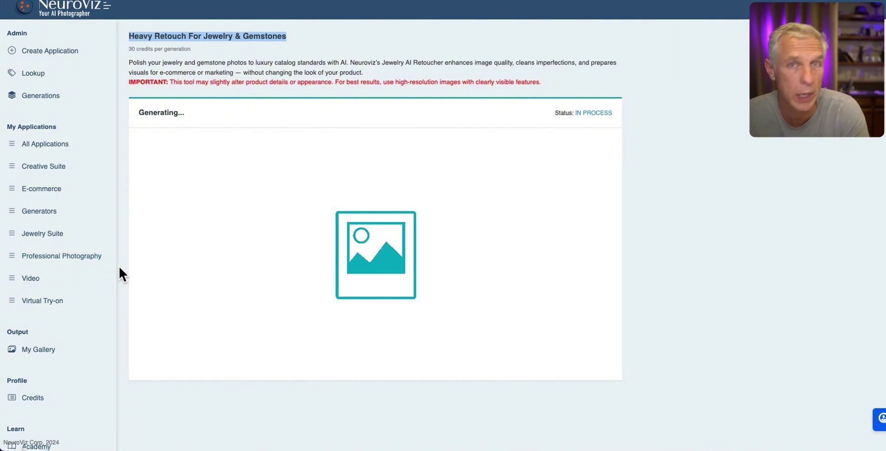
Step: Generate a Jewelry Retoucher Pro version of the same green and magenta gemstone ring at 1:1 aspect ratio without custom instructions
left_click(41, 234)
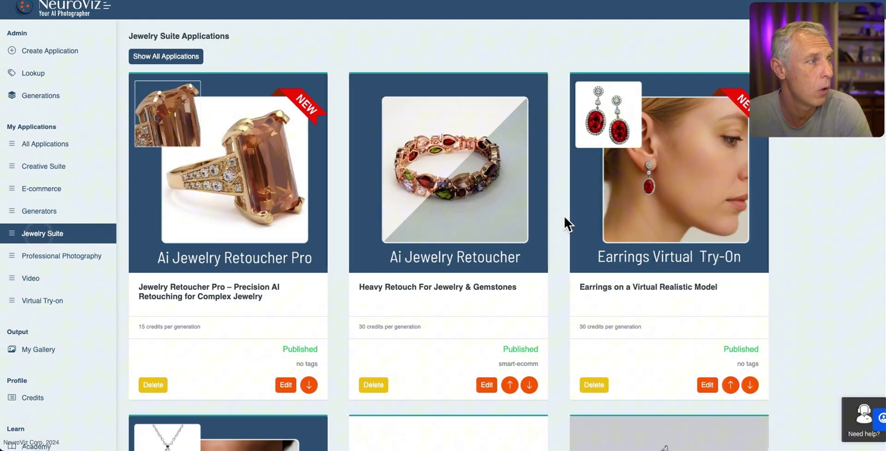
left_click(238, 174)
left_click(198, 197)
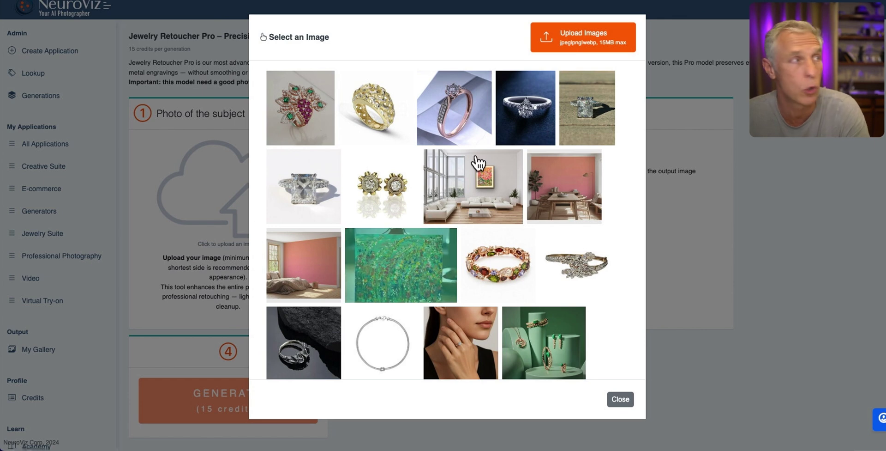
left_click(303, 100)
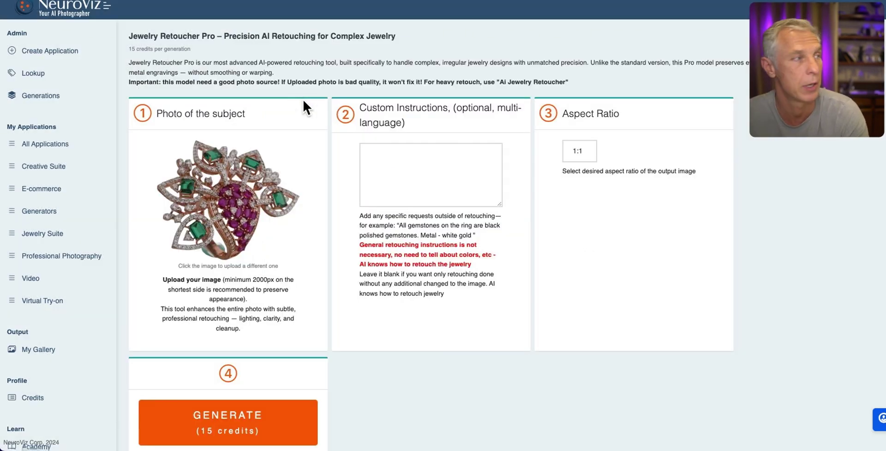
scroll(351, 398, "down", 1)
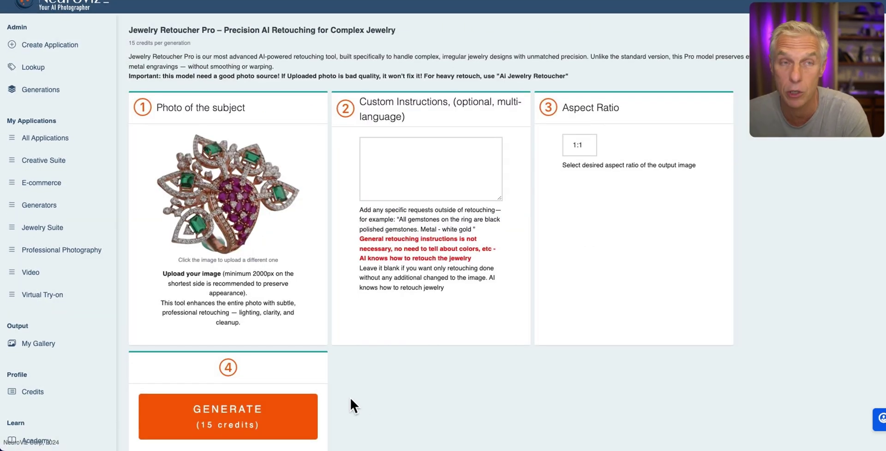
left_click(262, 422)
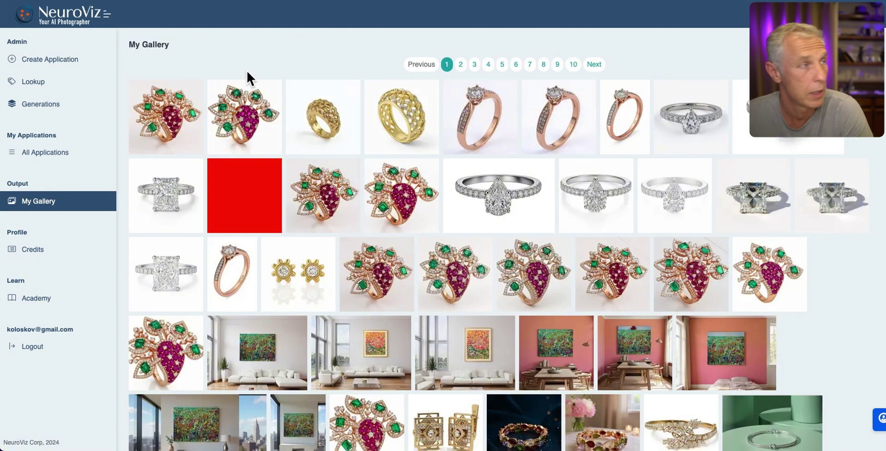
Step: View the two newest retouched gemstone ring images, first the white-background one and its neighbour, enlarged in the gallery
left_click(248, 121)
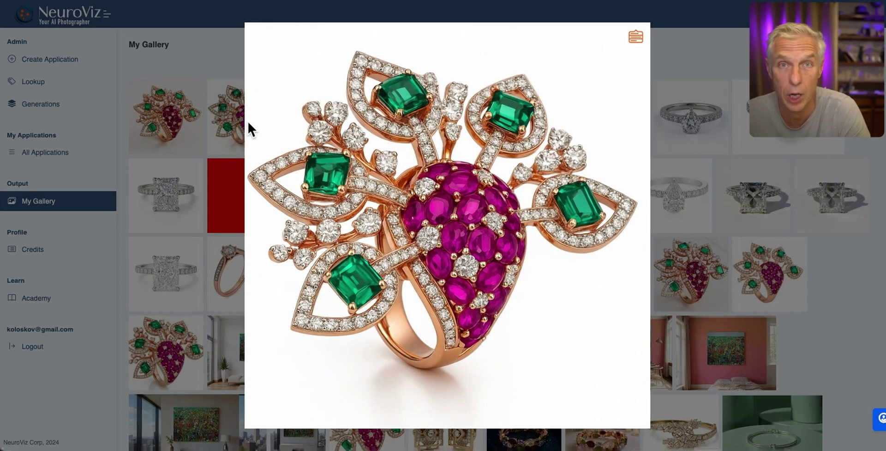
left_click(713, 57)
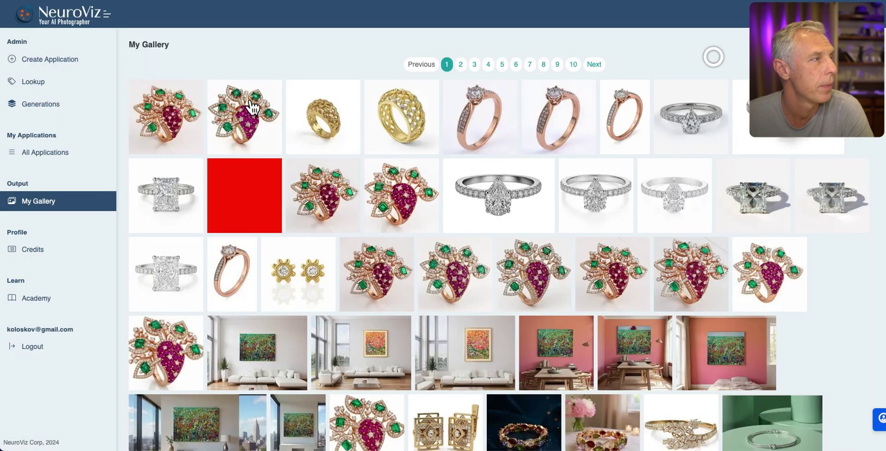
left_click(167, 117)
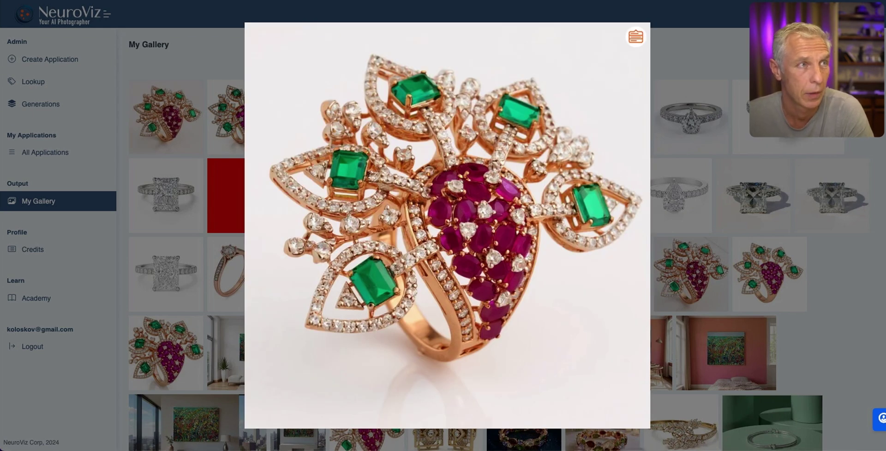
left_click(638, 41)
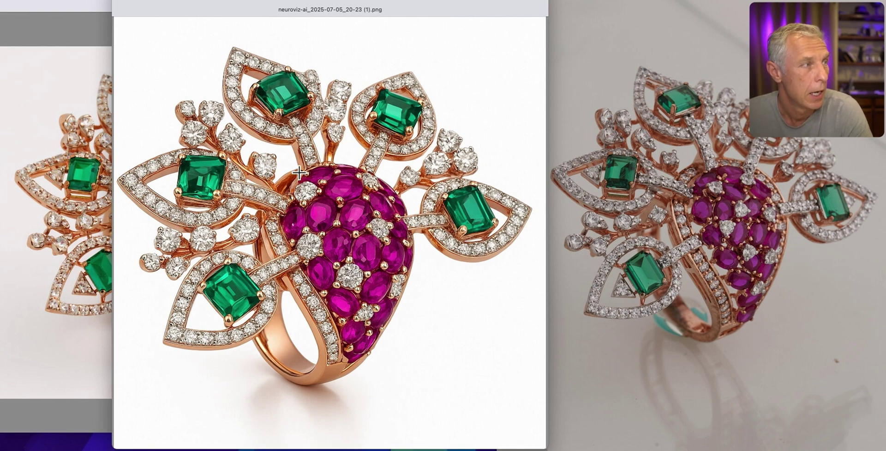
Step: Compare the white-background retouch with the original photo in Preview, marking the magenta stone cluster and the small diamond branches
left_click_drag(294, 164, 421, 354)
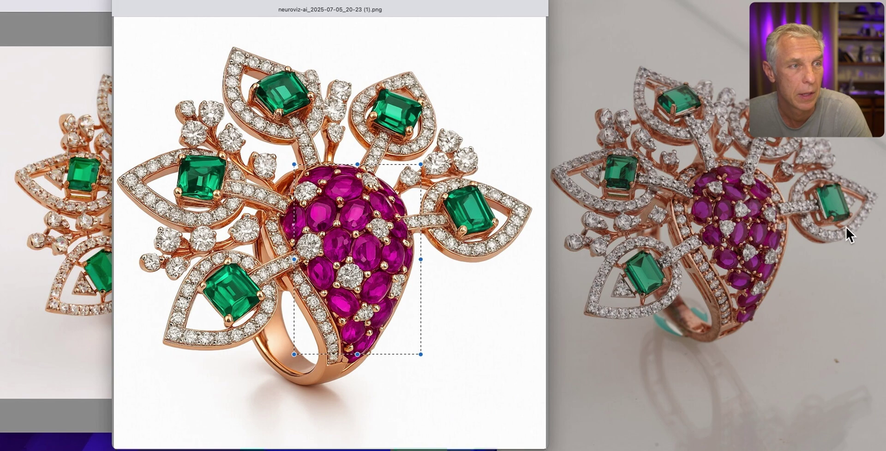
left_click(790, 308)
left_click_drag(687, 158, 779, 311)
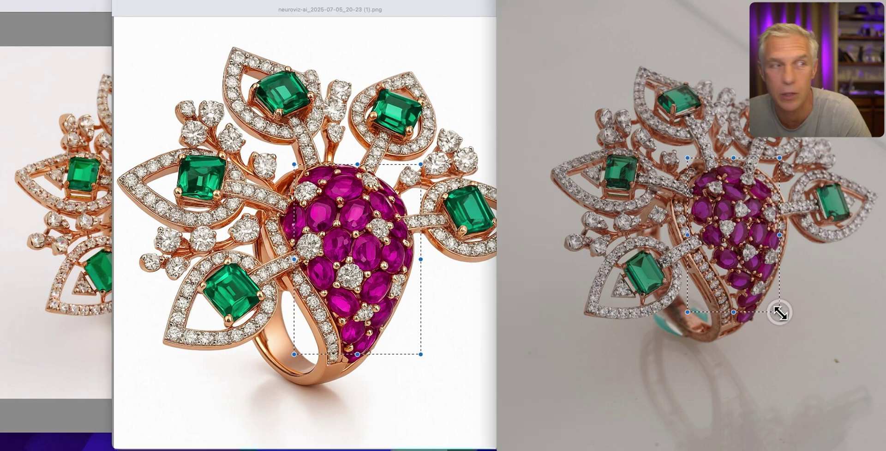
left_click(185, 220)
left_click_drag(153, 197, 266, 275)
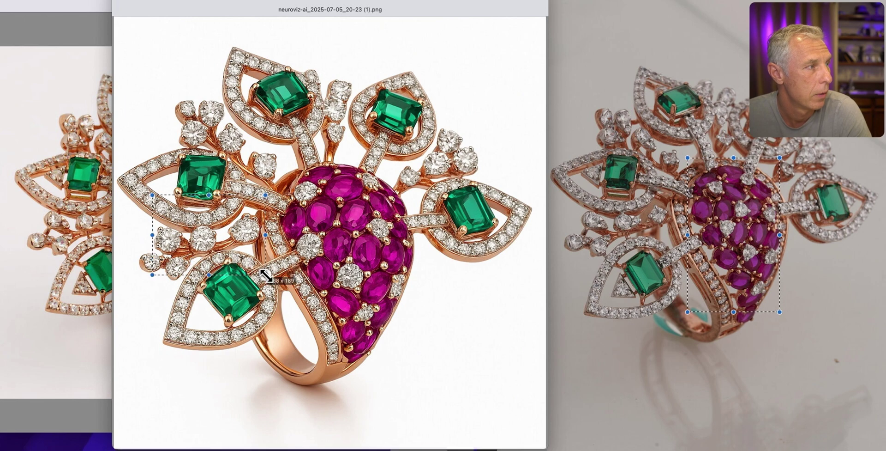
left_click(608, 207)
left_click_drag(578, 190, 676, 279)
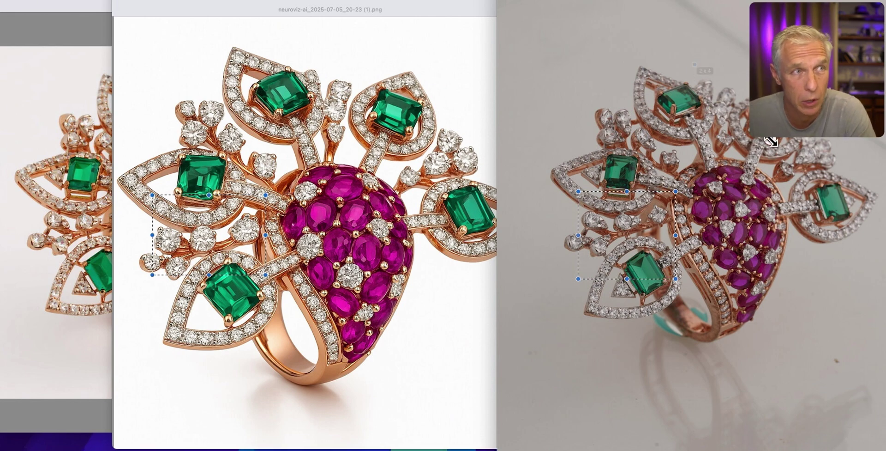
left_click_drag(694, 65, 771, 139)
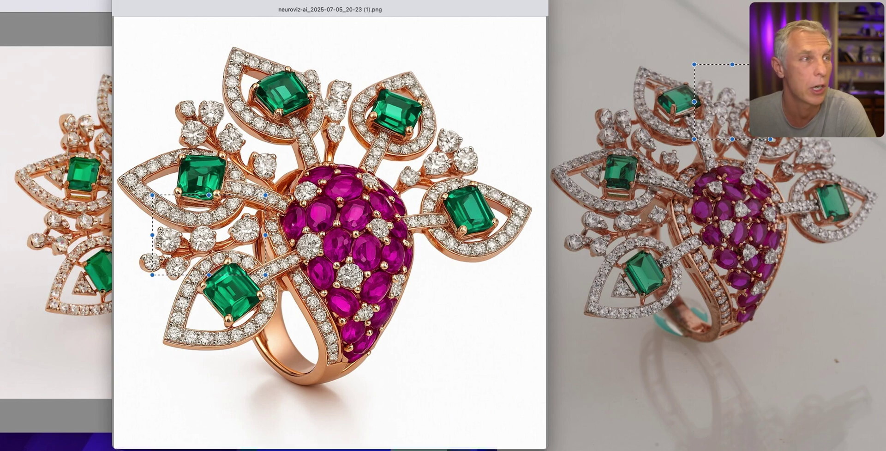
Step: Compare the second retouched ring with the original photo, marking the small diamond branches and the central magenta stones
left_click_drag(340, 400, 546, 446)
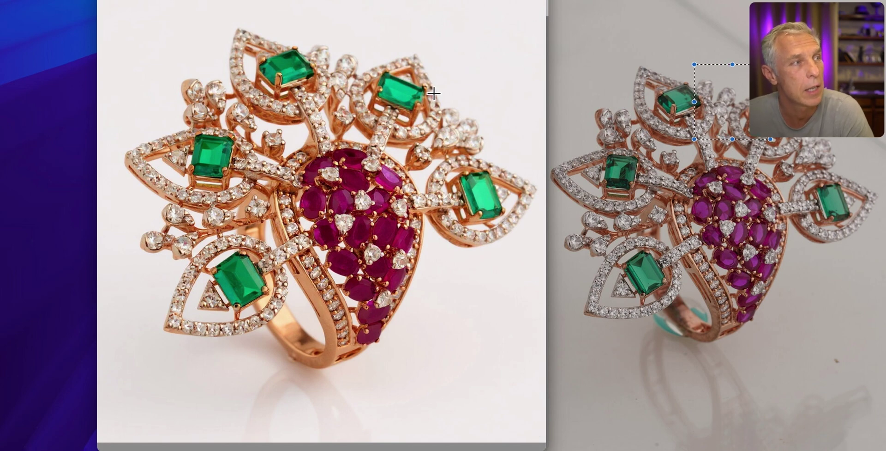
left_click_drag(434, 92, 515, 178)
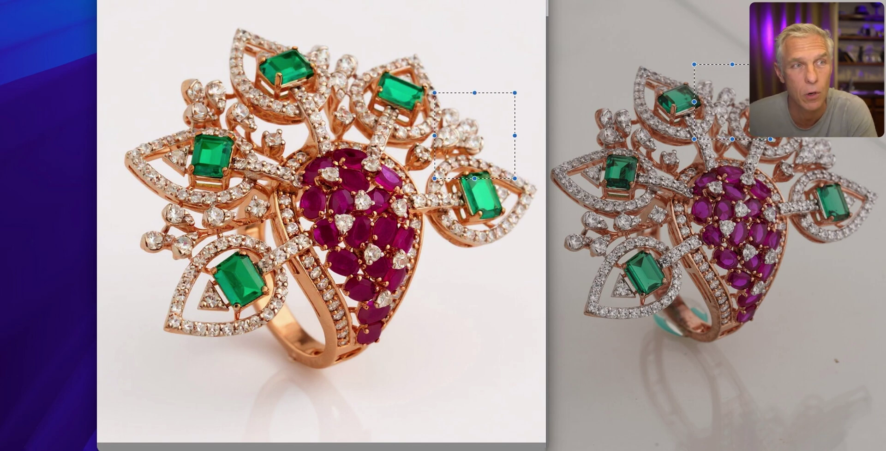
left_click_drag(857, 185, 860, 188)
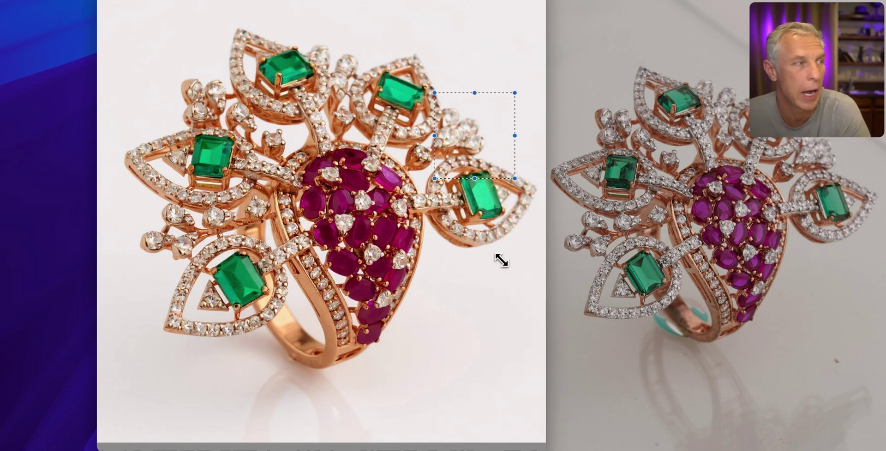
left_click_drag(223, 100, 368, 280)
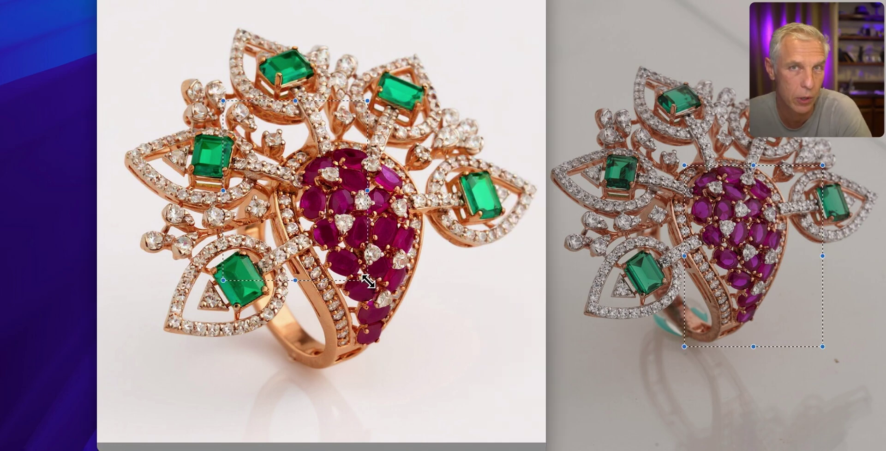
left_click(421, 286)
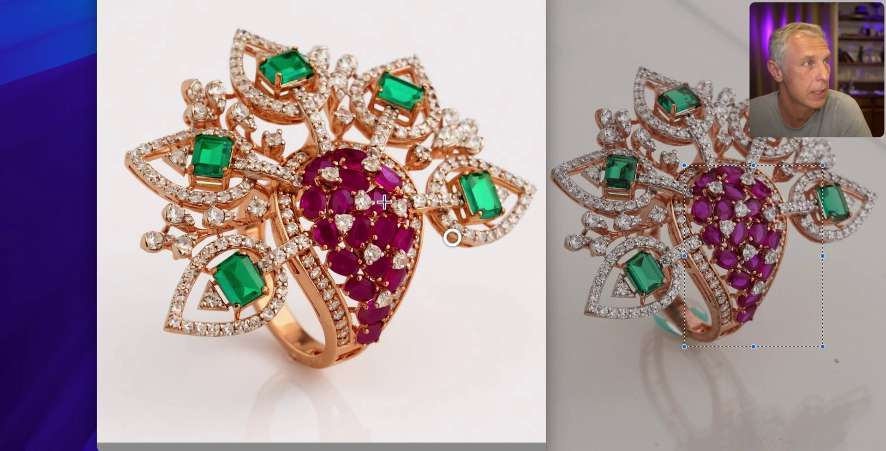
left_click_drag(249, 75, 479, 312)
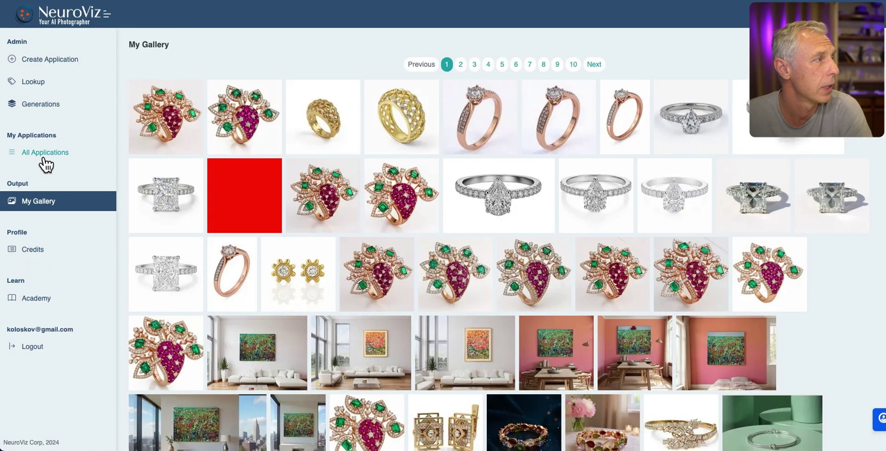
Step: Open Heavy Retouch For Jewelry & Gemstones from the Jewelry Suite and upload the 720×960 photo of the rectangular-diamond ring on wood
left_click(44, 152)
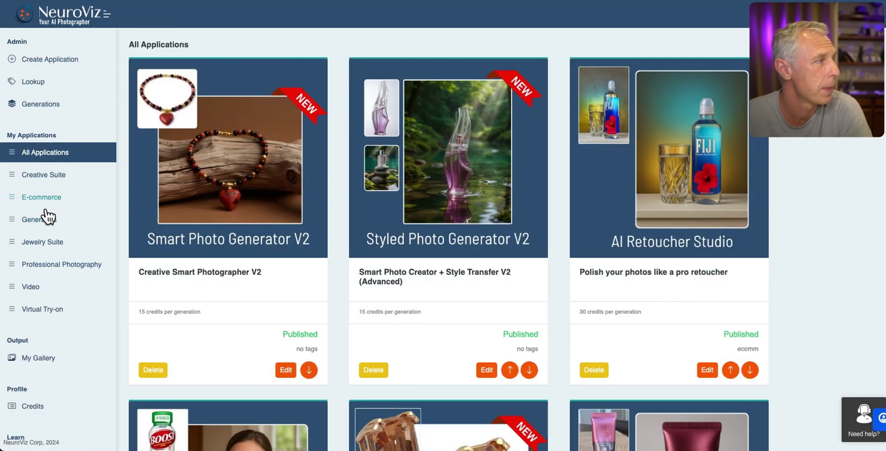
left_click(30, 236)
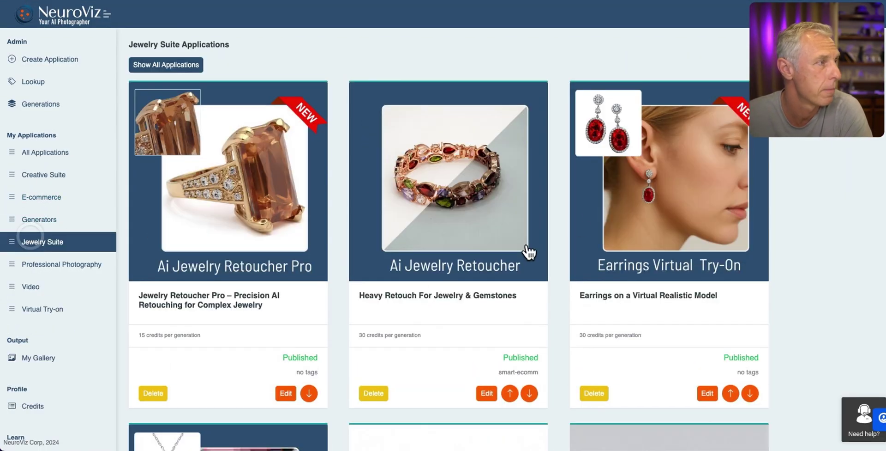
left_click(502, 173)
left_click(208, 181)
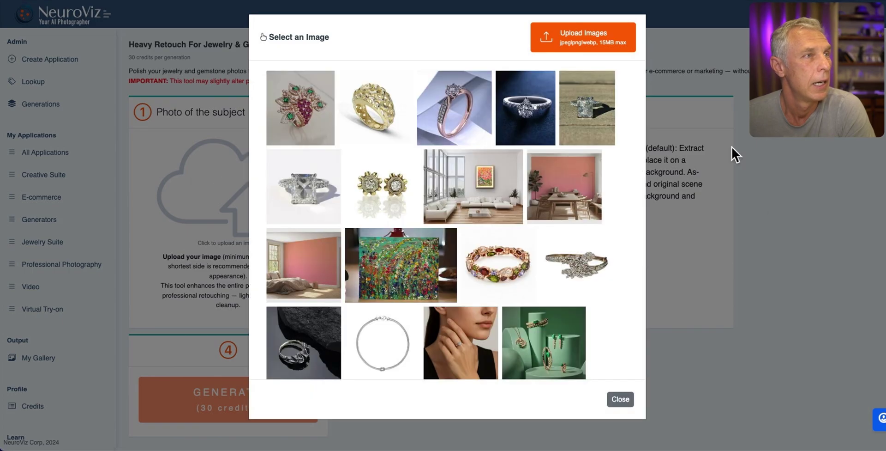
left_click(574, 36)
key("space")
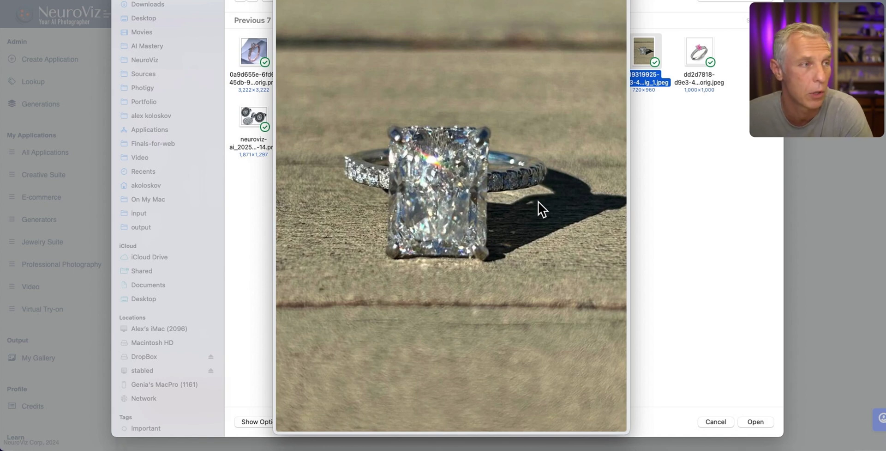
key("space")
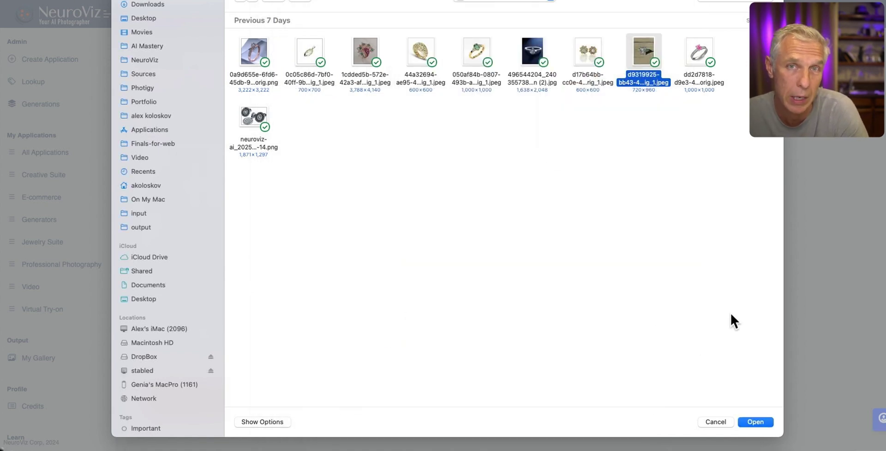
left_click(768, 421)
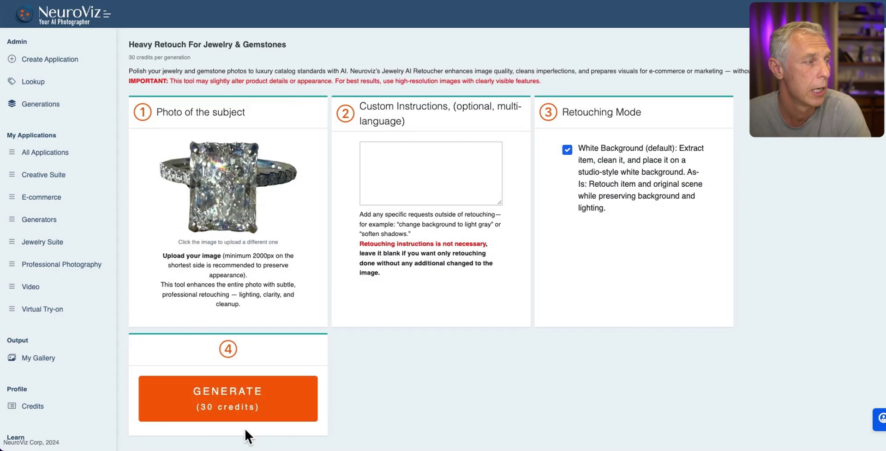
Step: Generate the Heavy Retouch of the rectangular-diamond ring, and run the same photo through Jewelry Retoucher Pro at 1:1 aspect ratio
left_click(268, 406)
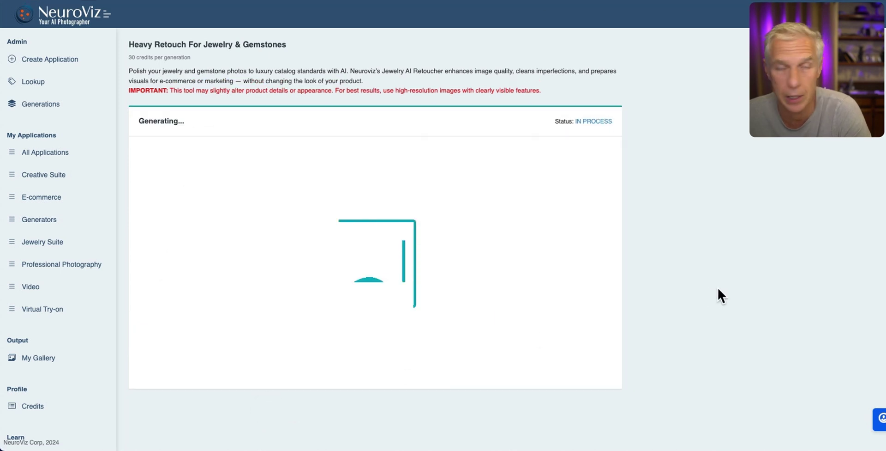
left_click(43, 242)
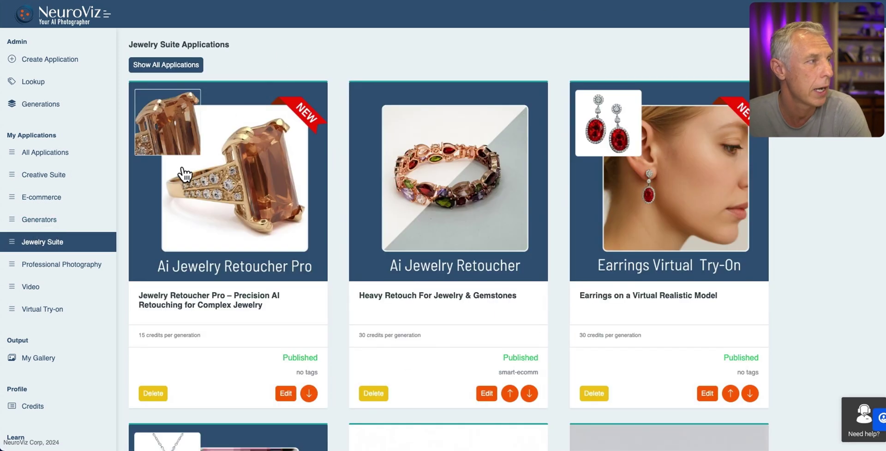
left_click(260, 179)
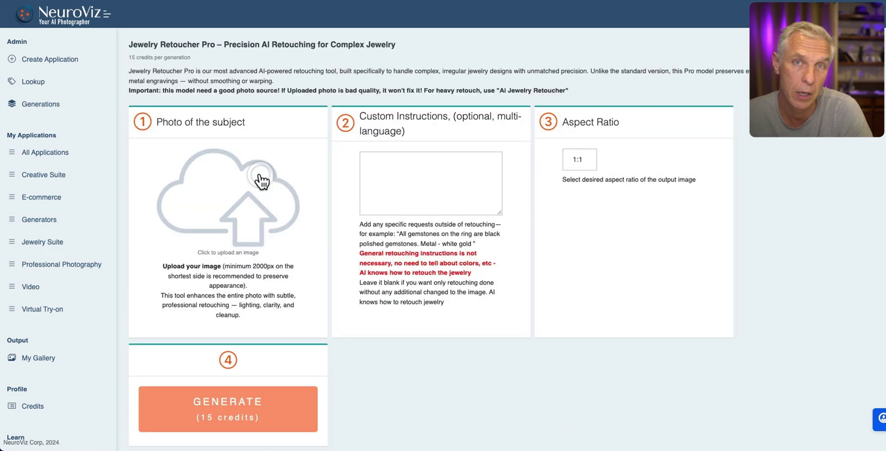
left_click(162, 201)
left_click(280, 107)
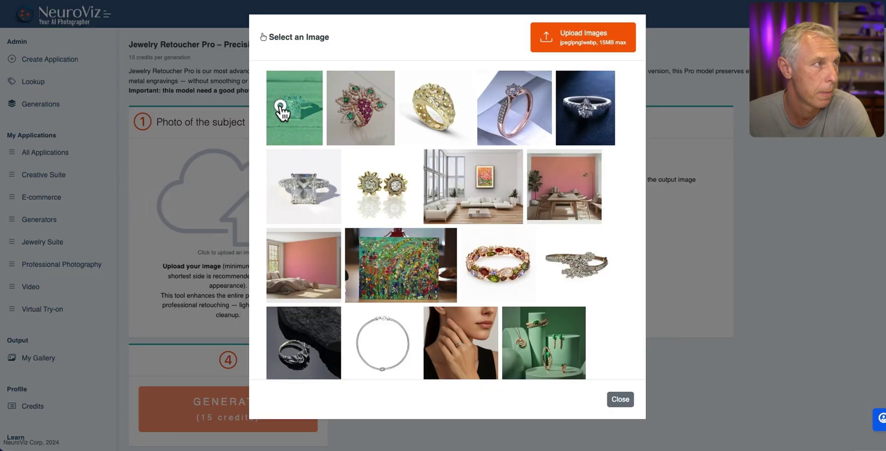
left_click(252, 358)
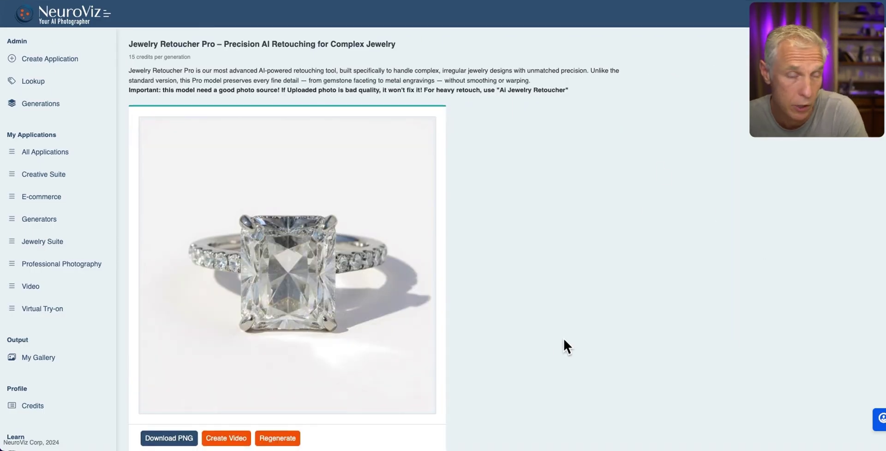
Step: Examine the Jewelry Retoucher Pro result of the rectangular-diamond ring and download it as a PNG
scroll(563, 336, "down", 2)
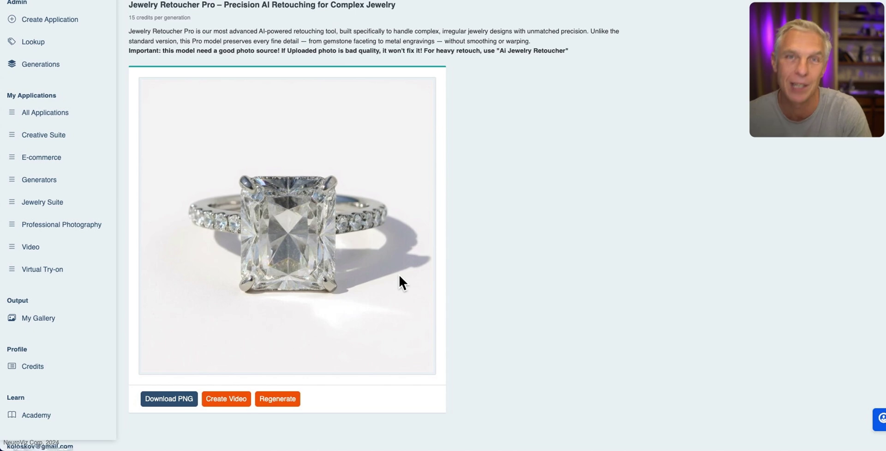
scroll(399, 275, "down", 1)
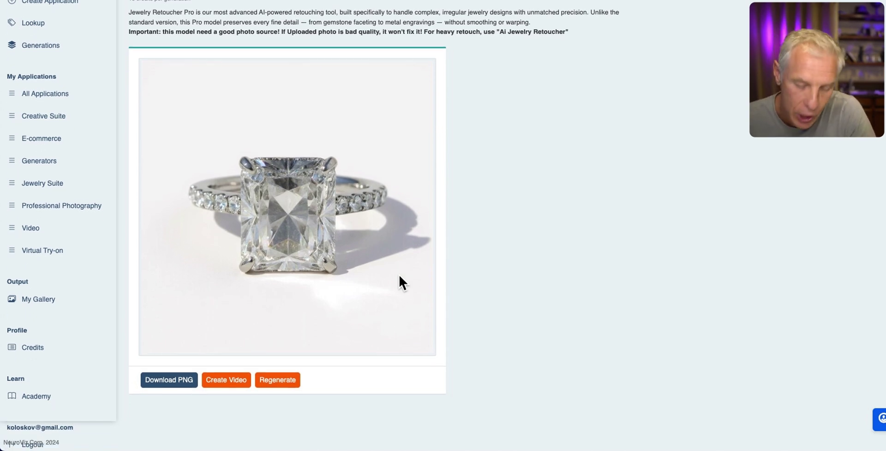
left_click(324, 189)
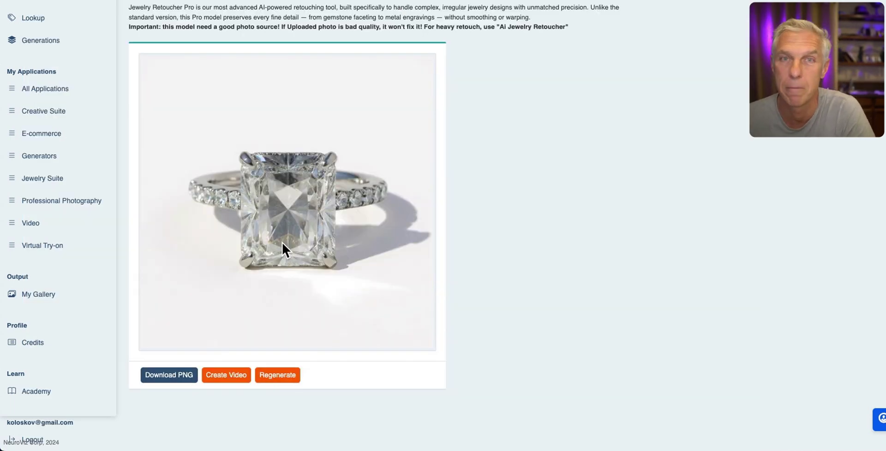
left_click(165, 375)
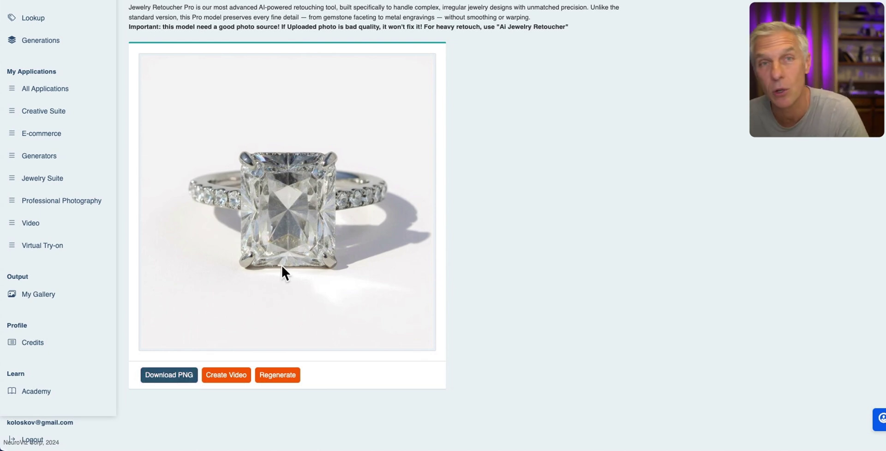
Step: View the Heavy Retouch version of the rectangular-diamond ring enlarged in My Gallery and close it
left_click(40, 295)
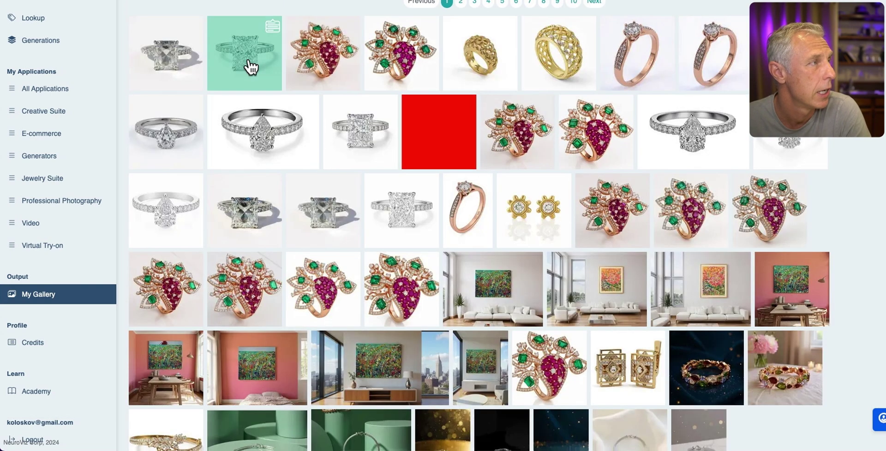
left_click(250, 67)
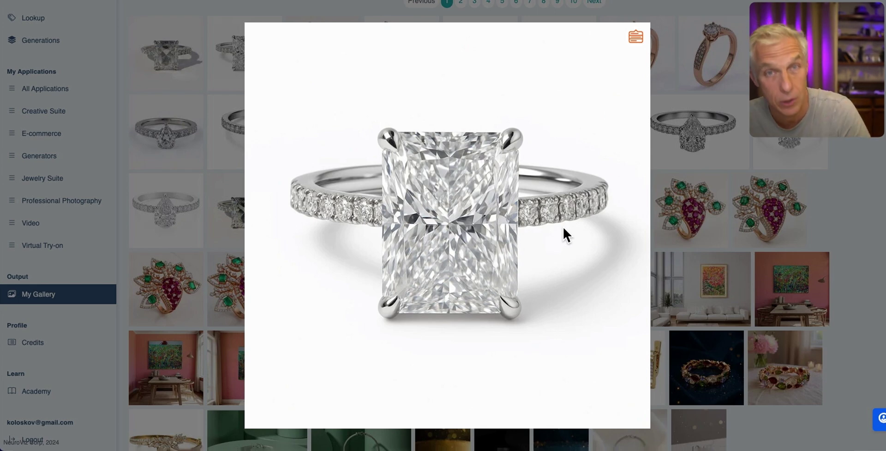
left_click(771, 164)
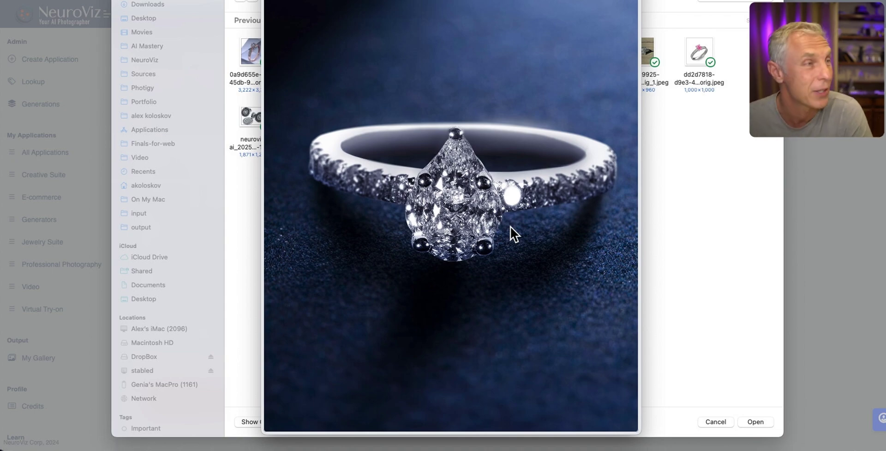
Step: Upload the 1,638×2,048 photo of the pear-diamond ring on dark blue and generate its white-background Heavy Retouch
key("space")
left_click(765, 421)
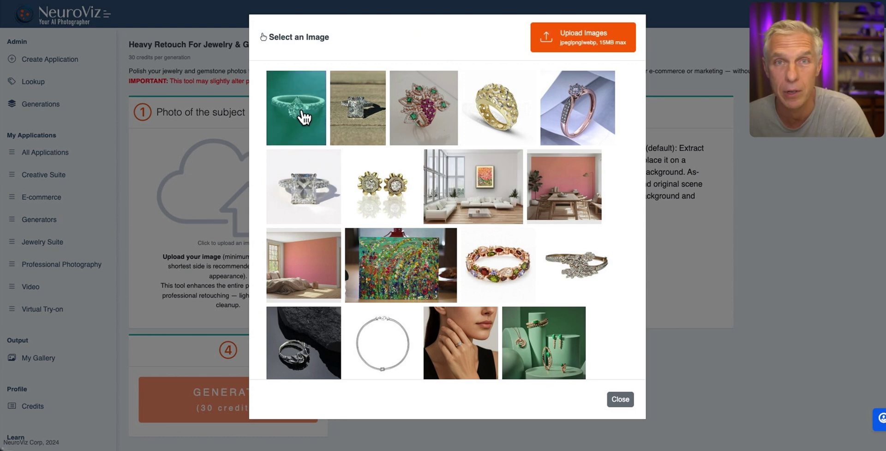
left_click(304, 117)
left_click_drag(143, 44, 295, 43)
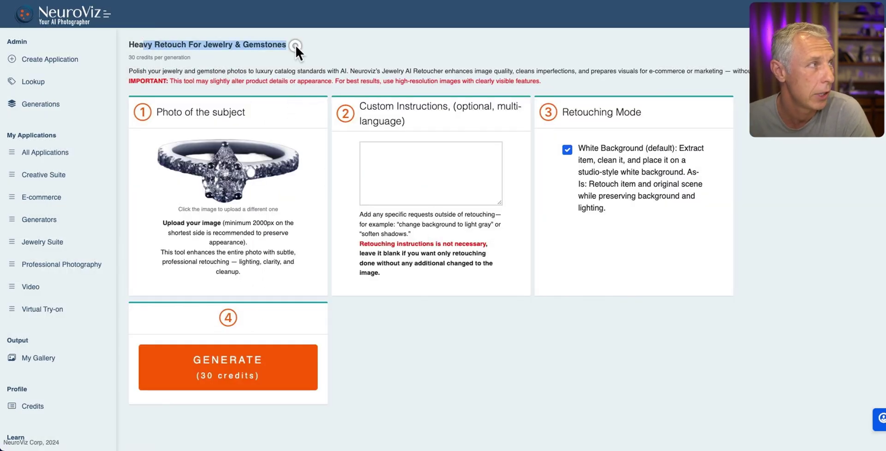
left_click(249, 367)
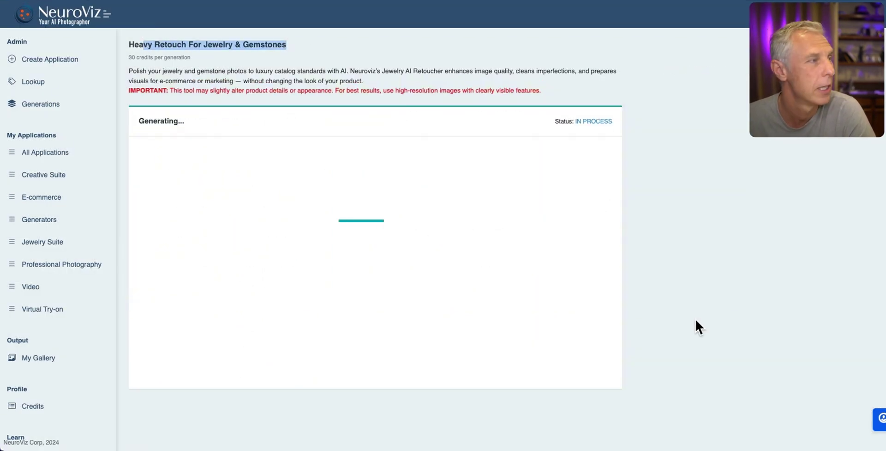
Step: Generate a 1:1 retouch of the same pear-diamond ring photo with Jewelry Retoucher Pro from the Jewelry Suite
left_click(43, 242)
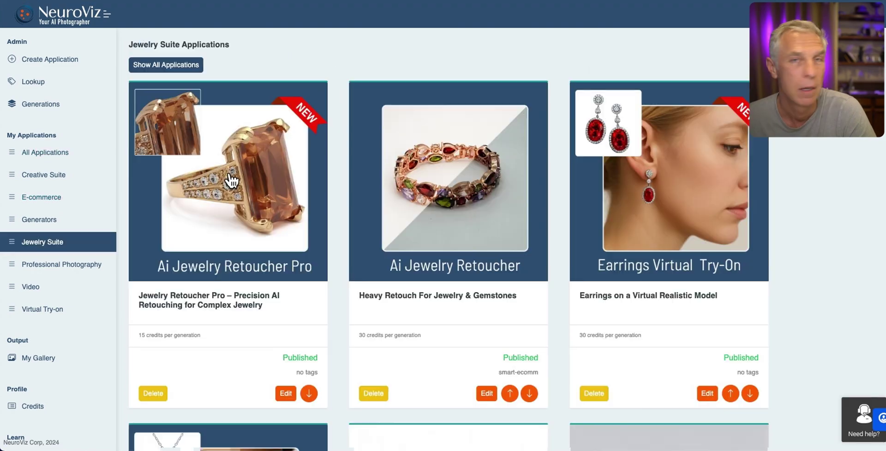
left_click(231, 175)
left_click(212, 175)
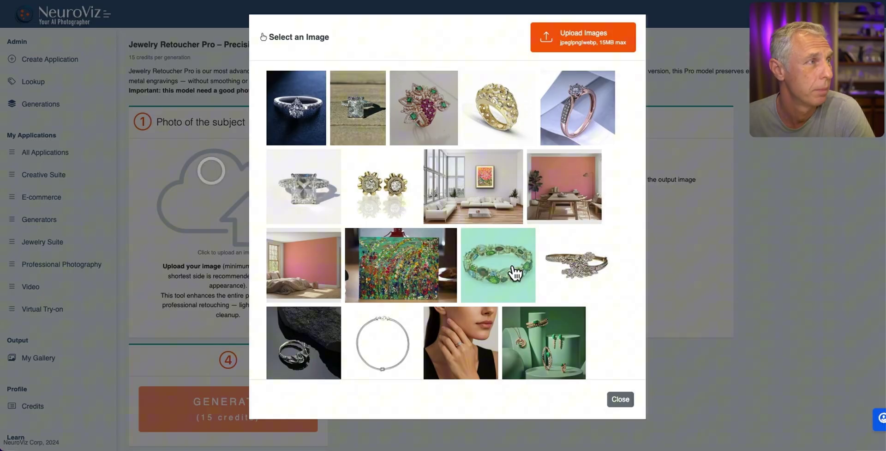
left_click(283, 118)
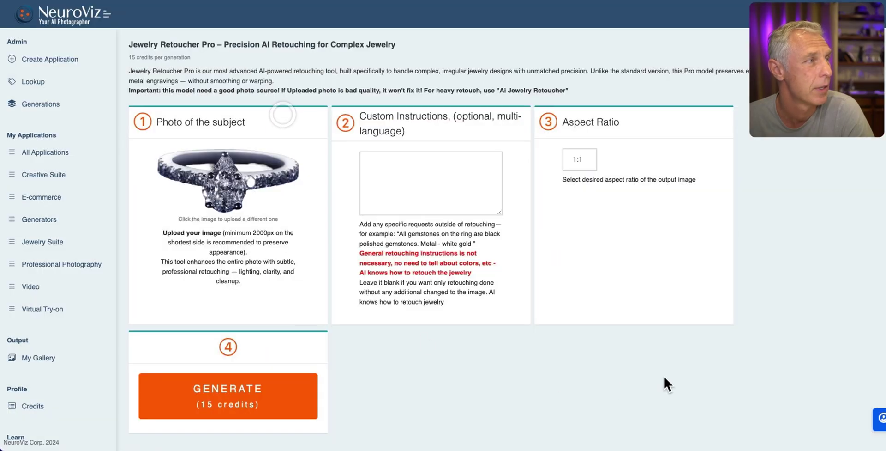
left_click(236, 405)
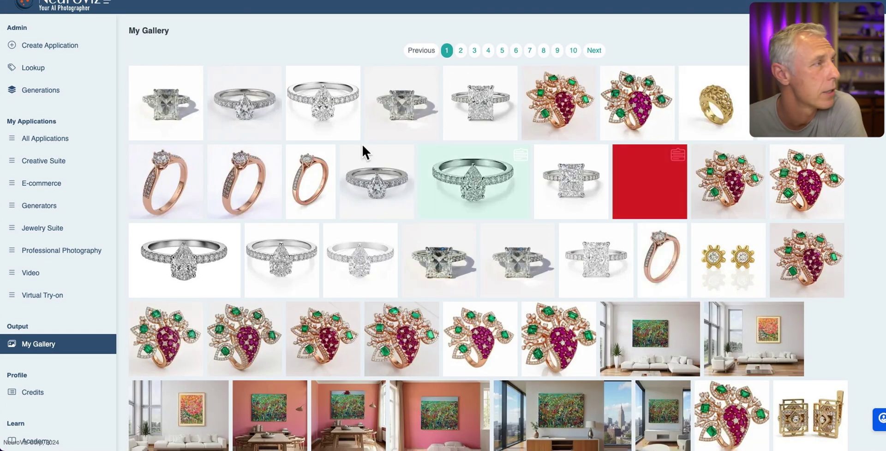
Step: Compare the two new pear-diamond ring retouches enlarged in the gallery, first the Heavy Retouch version and its Jewelry Retoucher Pro neighbour
left_click(318, 92)
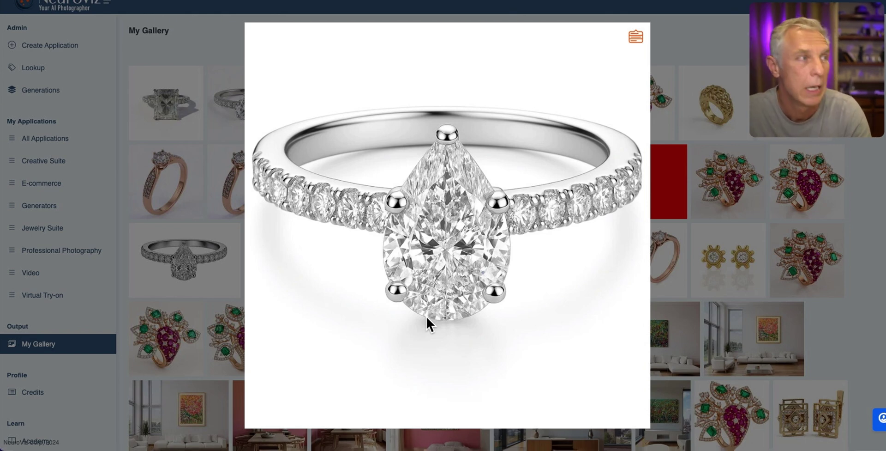
left_click(697, 50)
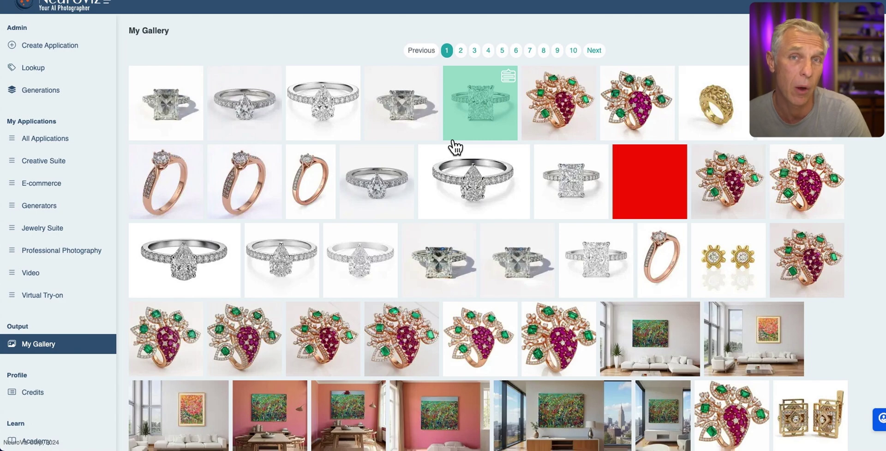
left_click(234, 122)
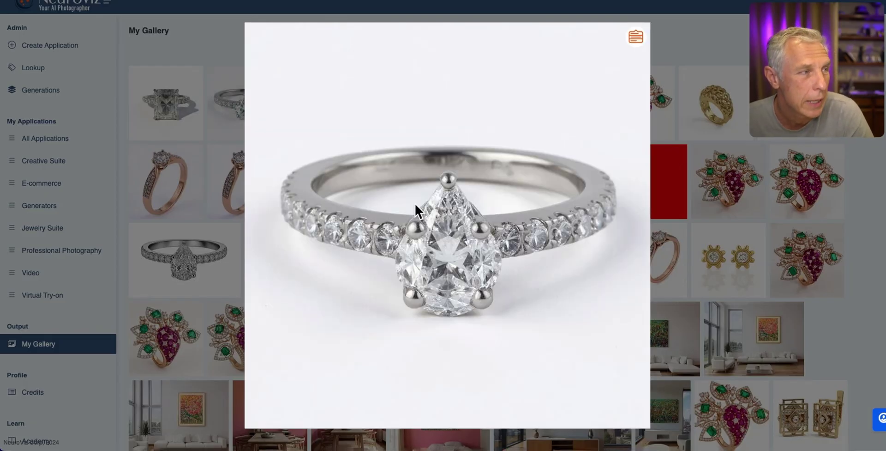
left_click(508, 301)
left_click(259, 92)
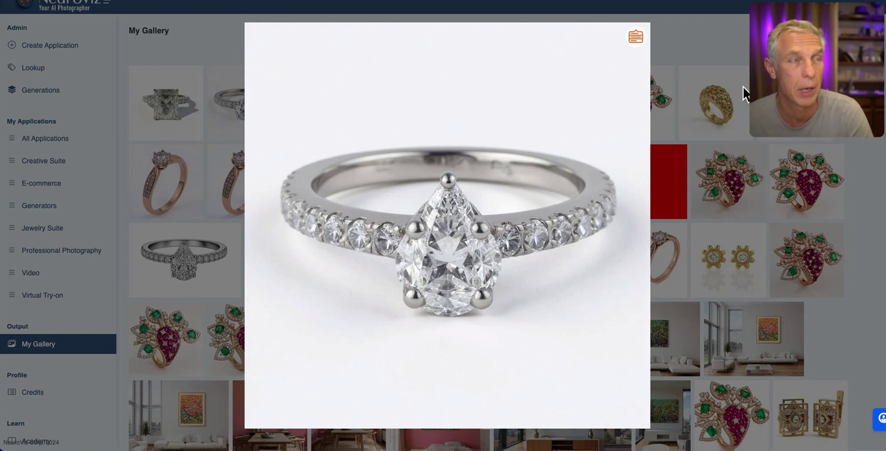
key("space")
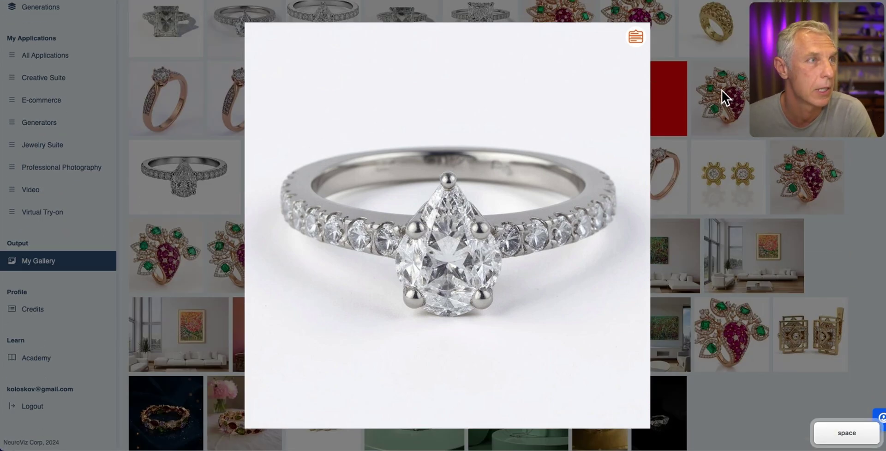
key("Escape")
scroll(139, 174, "up", 5)
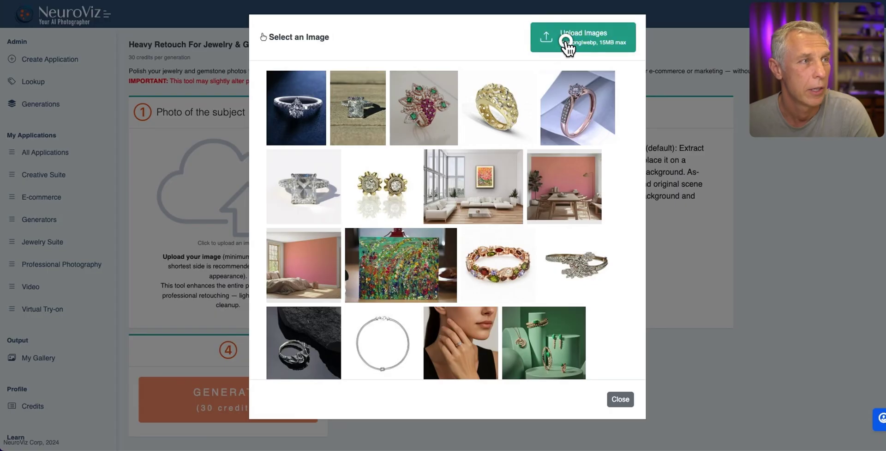
Step: Preview and upload the 3,222×3,222 photo of the rose-gold diamond ring, and generate its Heavy Retouch
left_click(567, 44)
key("space")
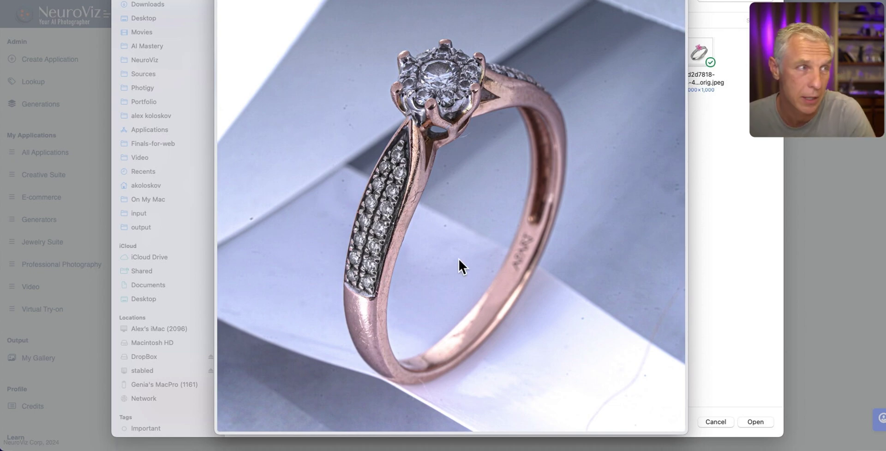
key("space")
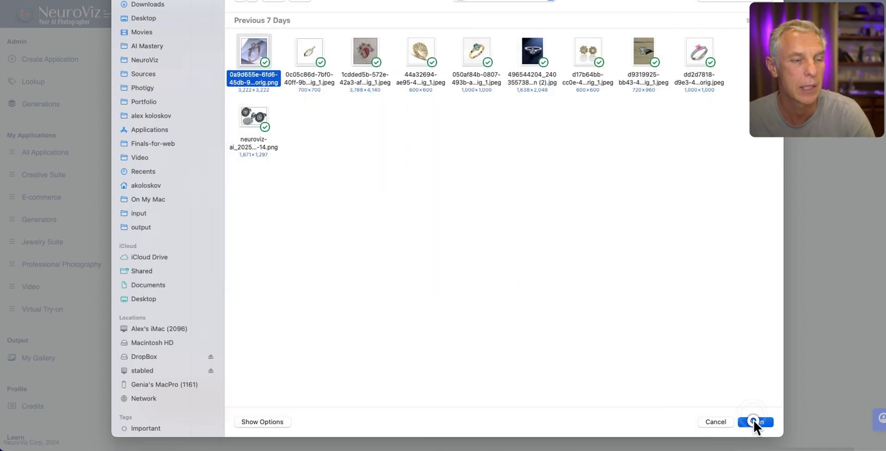
left_click(755, 420)
left_click(313, 139)
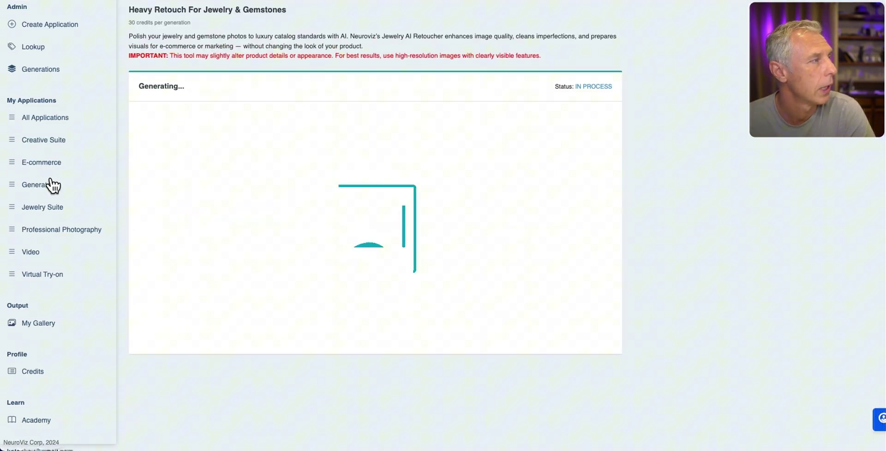
Step: Open Jewelry Retoucher Pro from the Jewelry Suite and generate a 1:1 retouch of the uploaded rose-gold ring photo
left_click(51, 206)
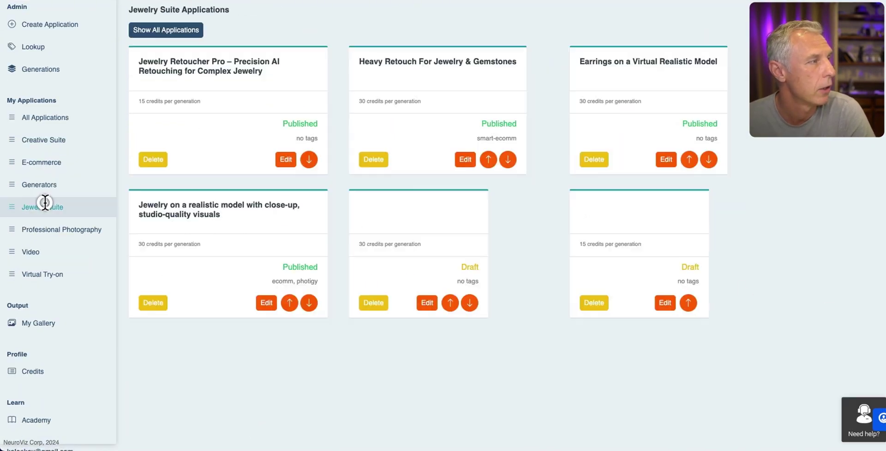
left_click(211, 130)
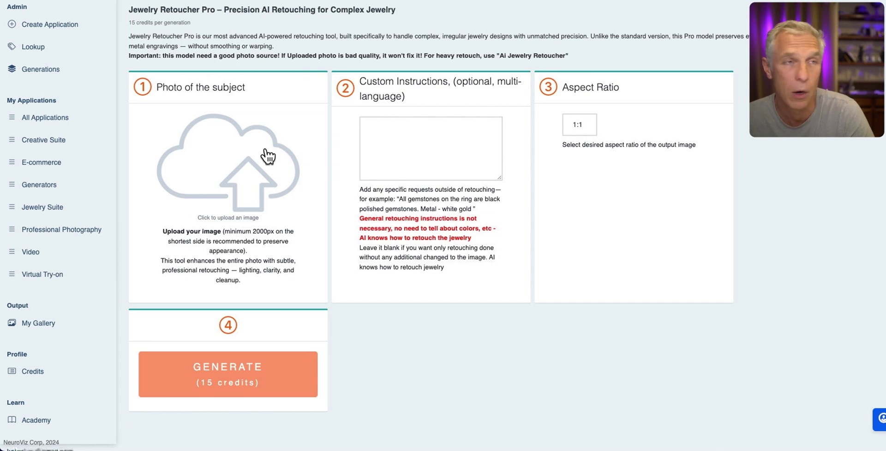
double_click(141, 10)
scroll(208, 37, "up", 1)
left_click(282, 54)
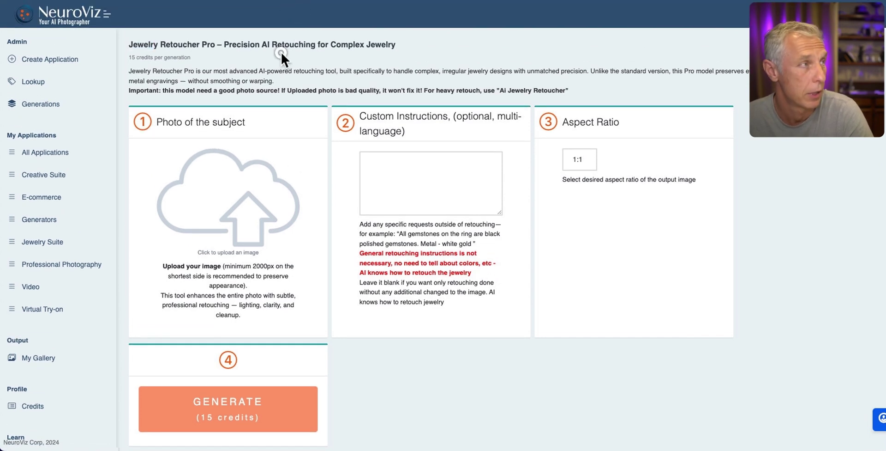
left_click(254, 182)
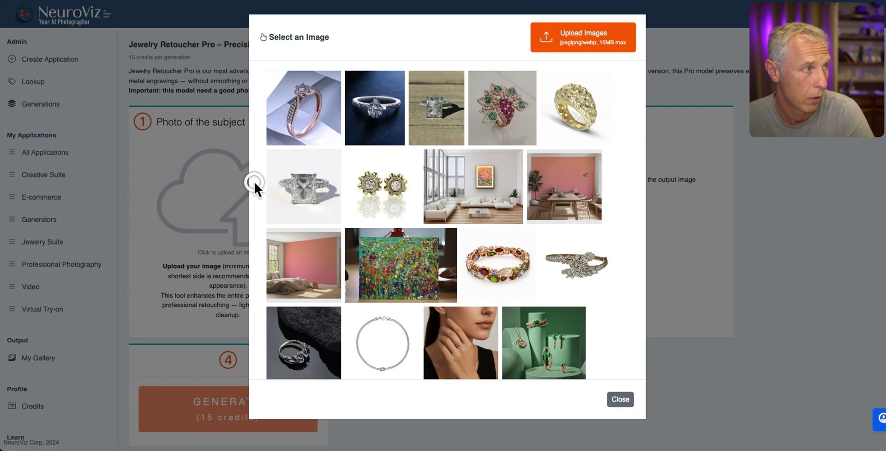
left_click(297, 110)
scroll(327, 442, "down", 2)
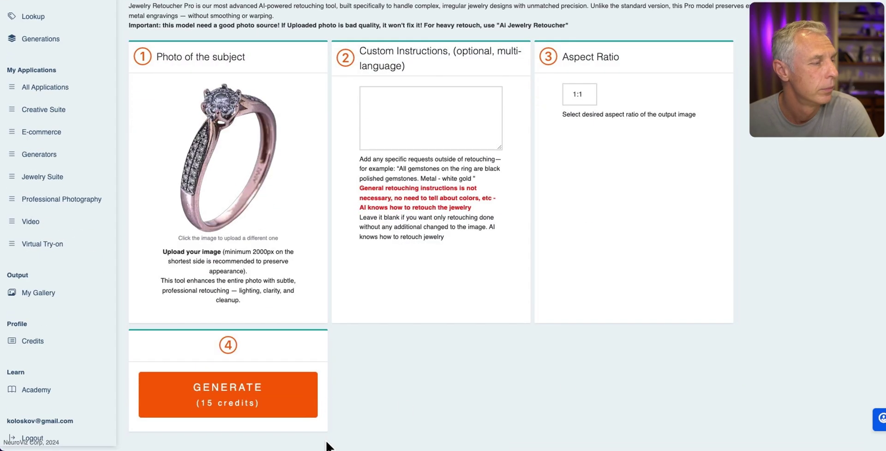
left_click(240, 390)
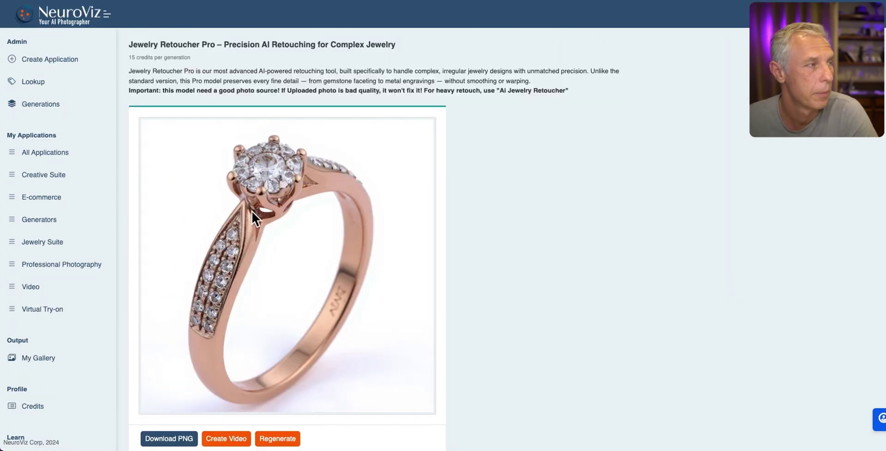
scroll(252, 211, "down", 1)
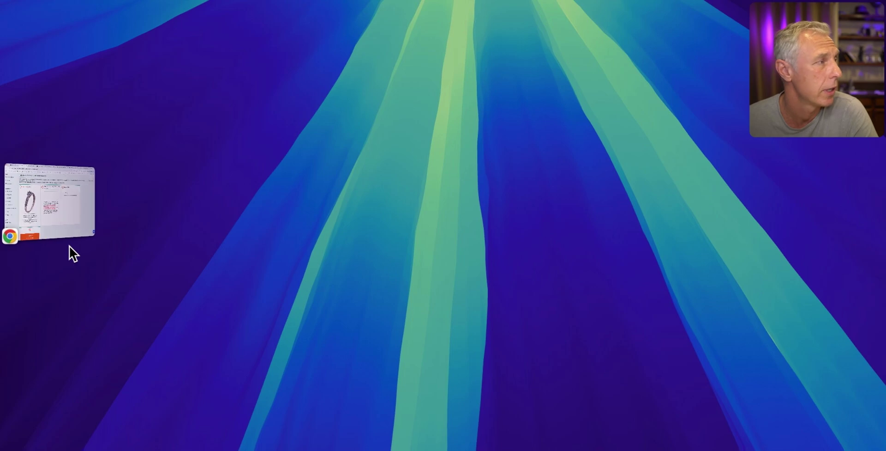
Step: Return to the browser and examine the new Heavy Retouch of the rose-gold ring enlarged in the gallery
left_click(55, 198)
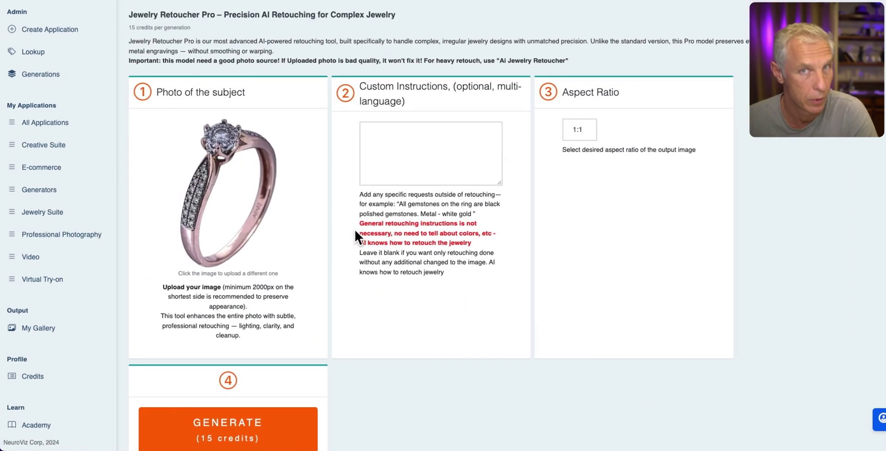
left_click(51, 331)
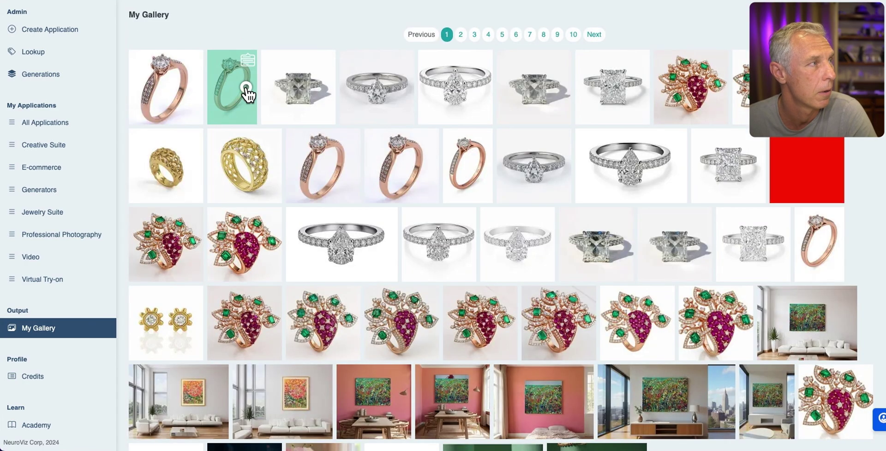
left_click(247, 92)
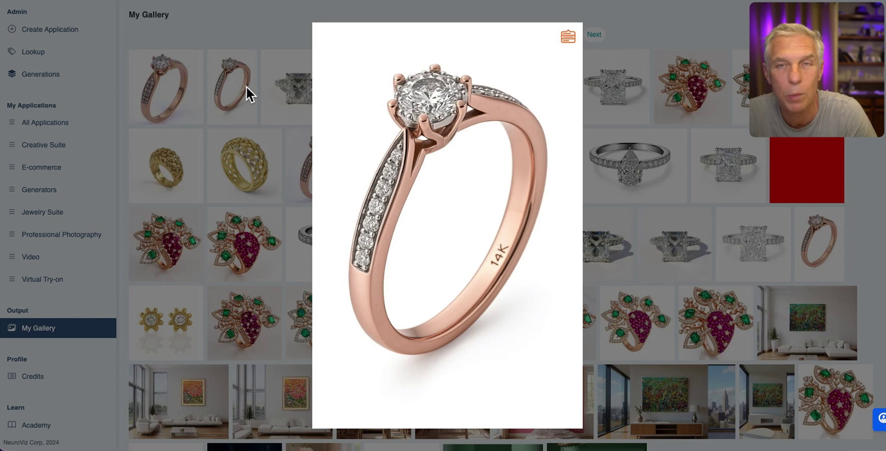
left_click(246, 87)
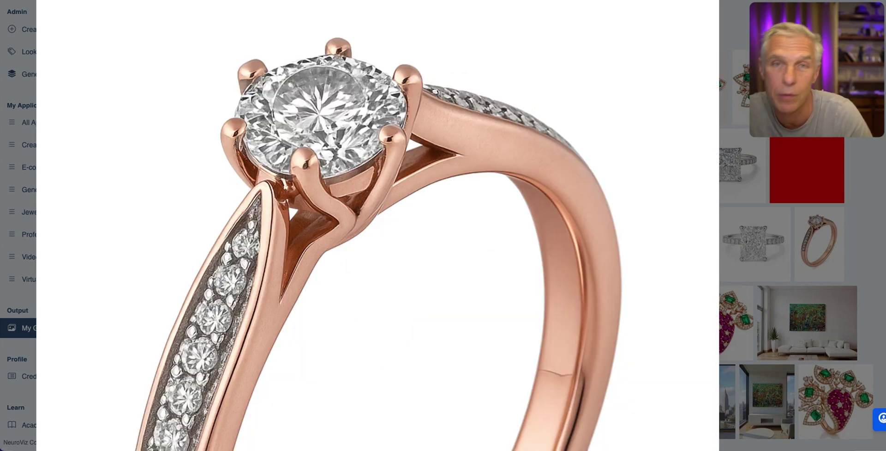
left_click(247, 87)
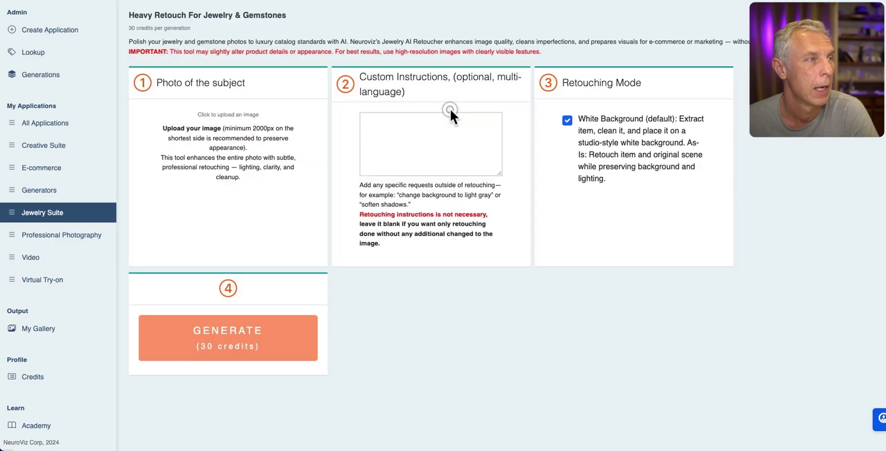
Step: Upload the photo of the gold flower-shaped diamond earrings to Heavy Retouch and generate its white-background retouch
left_click(253, 143)
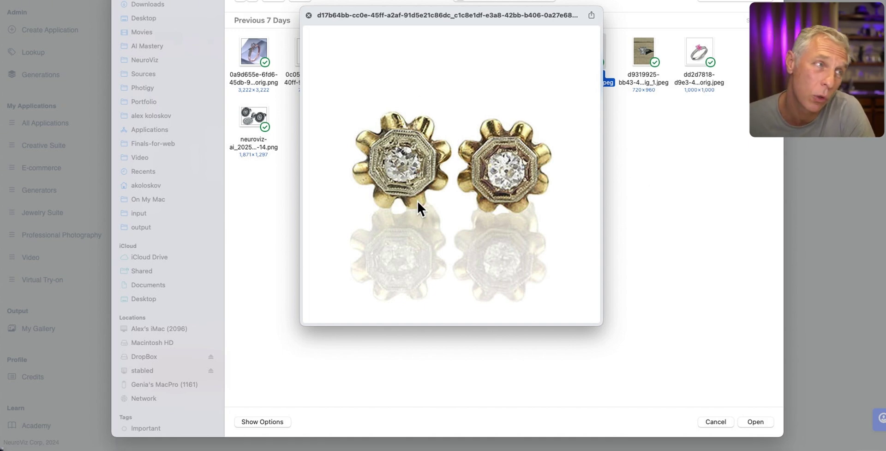
key("Return")
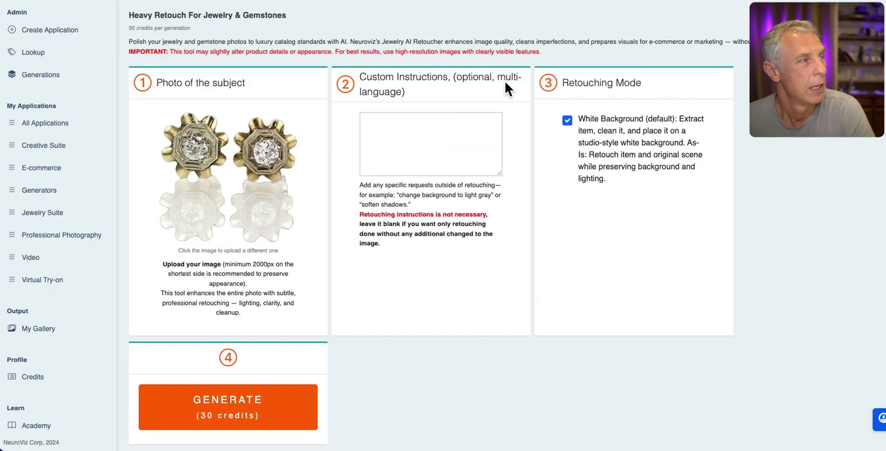
left_click(231, 414)
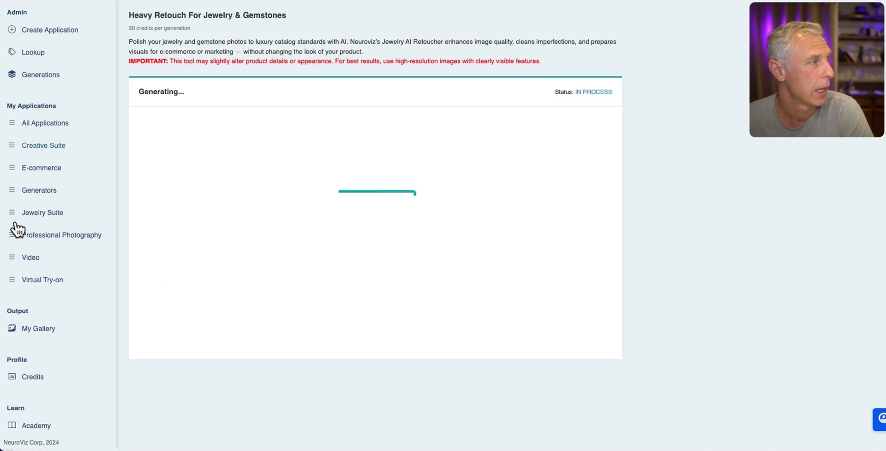
Step: Generate a 1:1 Jewelry Retoucher Pro retouch of the earrings photo from the Jewelry Suite and download it to compare with the original
left_click(50, 217)
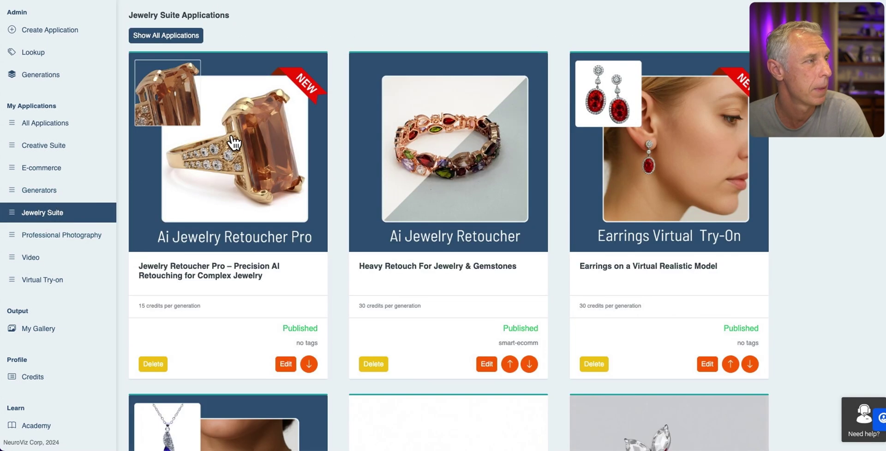
left_click(261, 169)
left_click(297, 415)
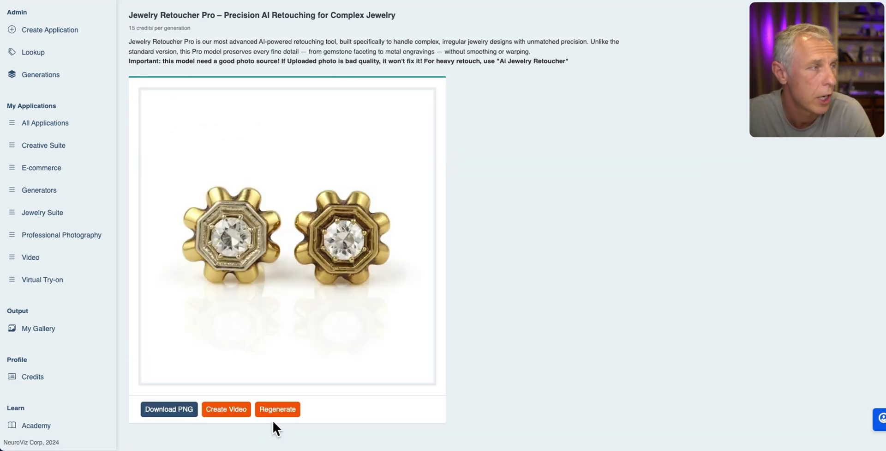
left_click(173, 415)
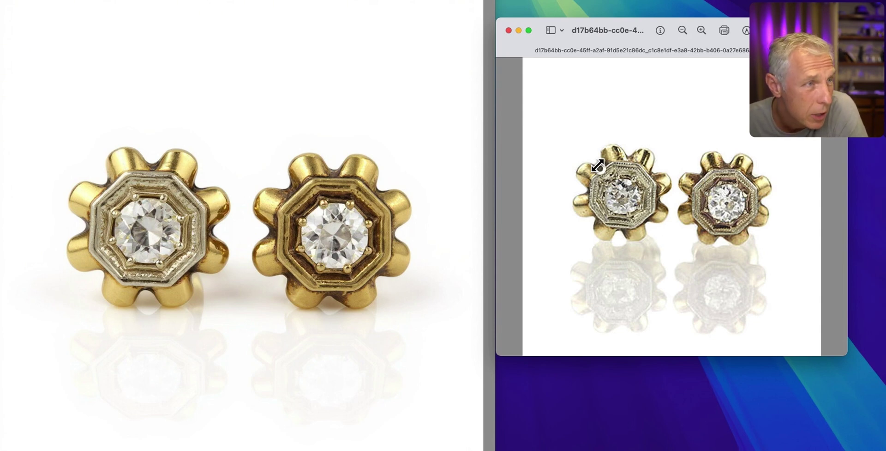
left_click_drag(597, 164, 650, 223)
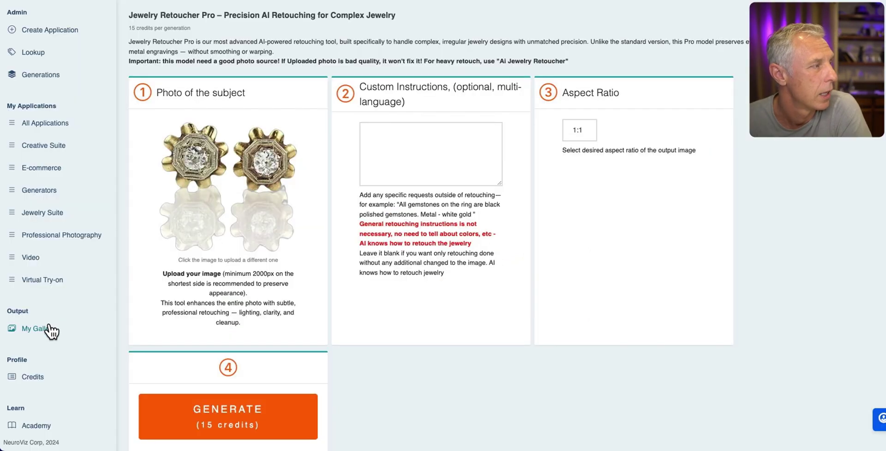
Step: Download the Heavy Retouch of the earrings from the gallery as PNG and compare its details with the original photo
left_click(49, 327)
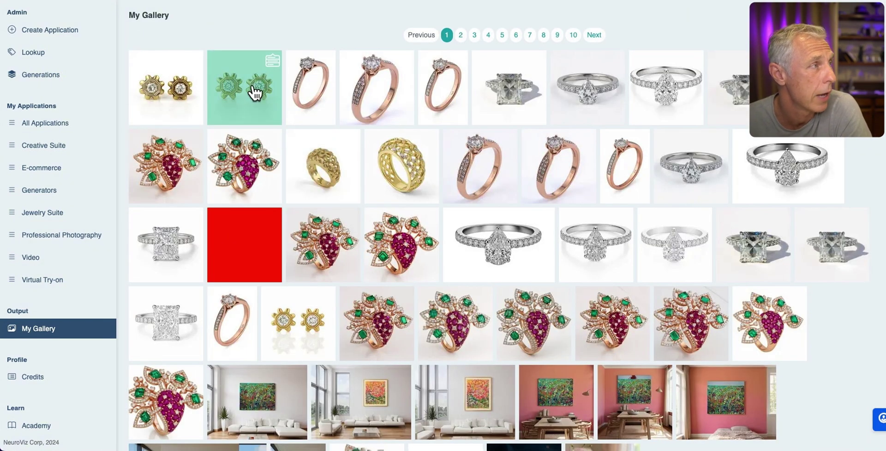
left_click(256, 92)
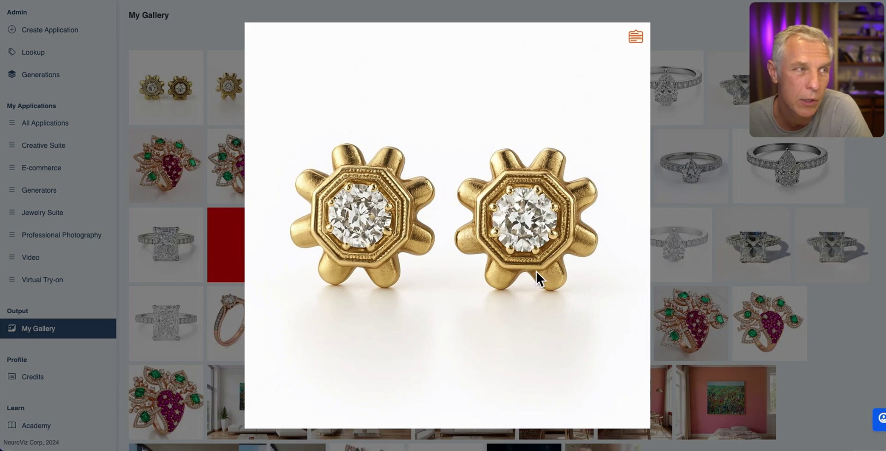
left_click(635, 35)
left_click(609, 62)
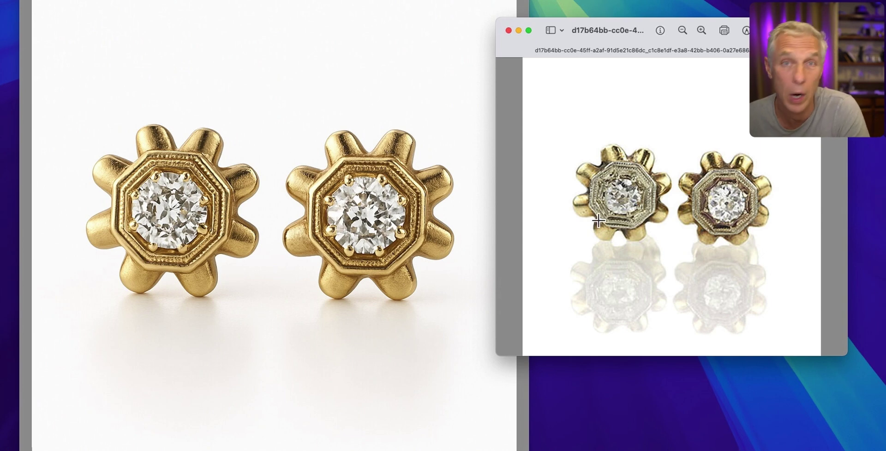
left_click_drag(571, 122, 790, 270)
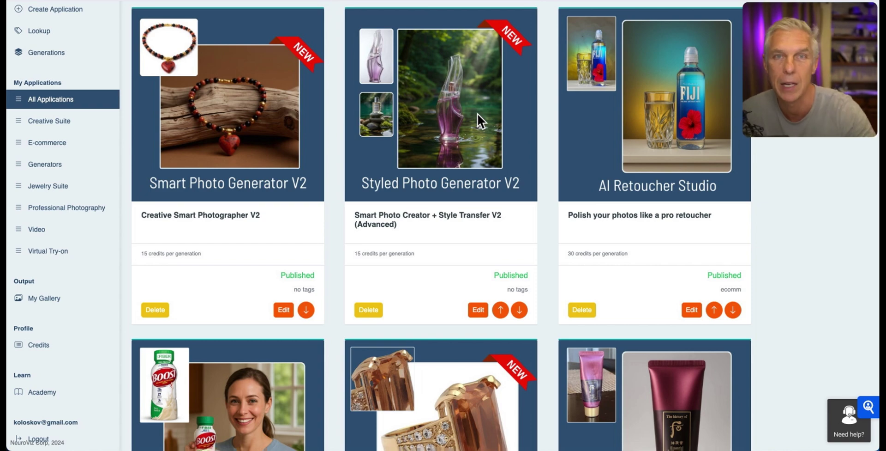
Step: Open Smart Photo Creator + Style Transfer V2 (Advanced) with the rectangular-diamond ring as subject and the green podium jewelry scene as reference
left_click(519, 113)
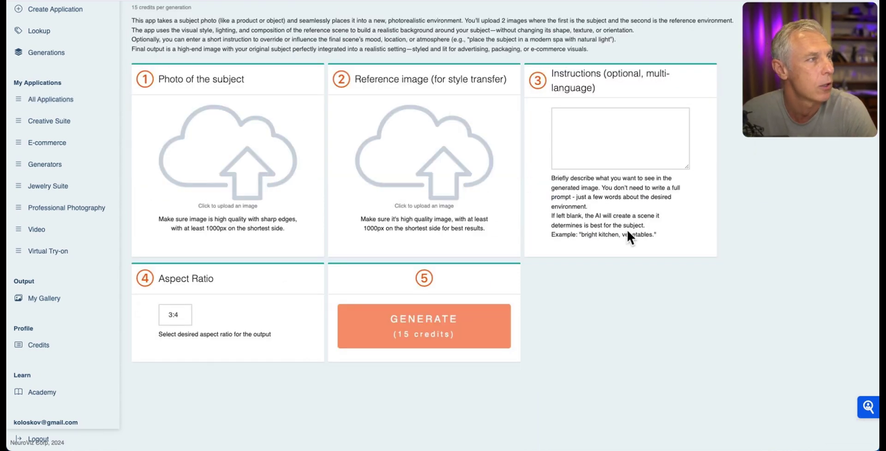
left_click(213, 131)
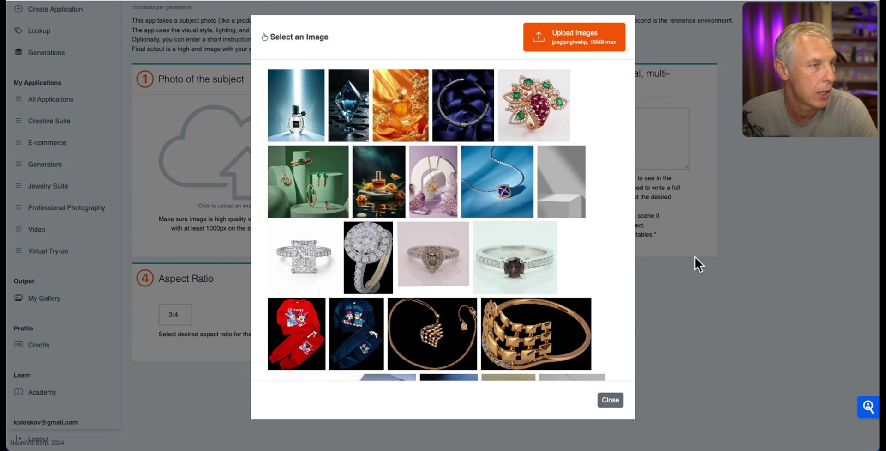
left_click(314, 258)
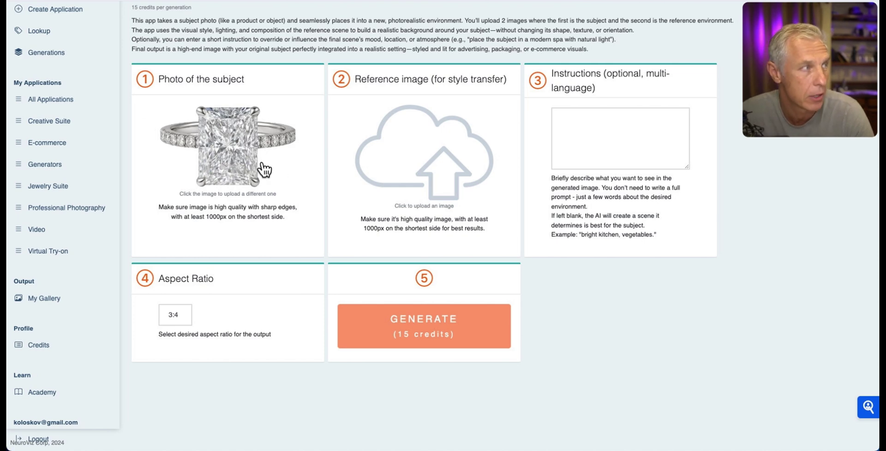
left_click(482, 157)
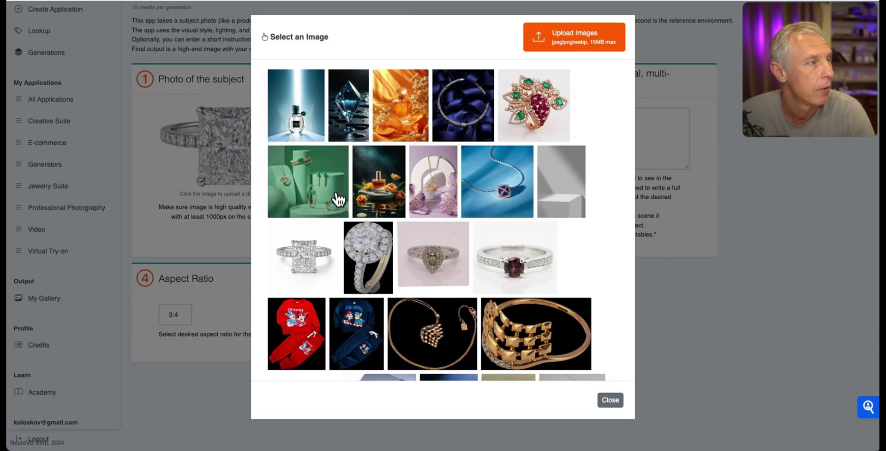
left_click(318, 194)
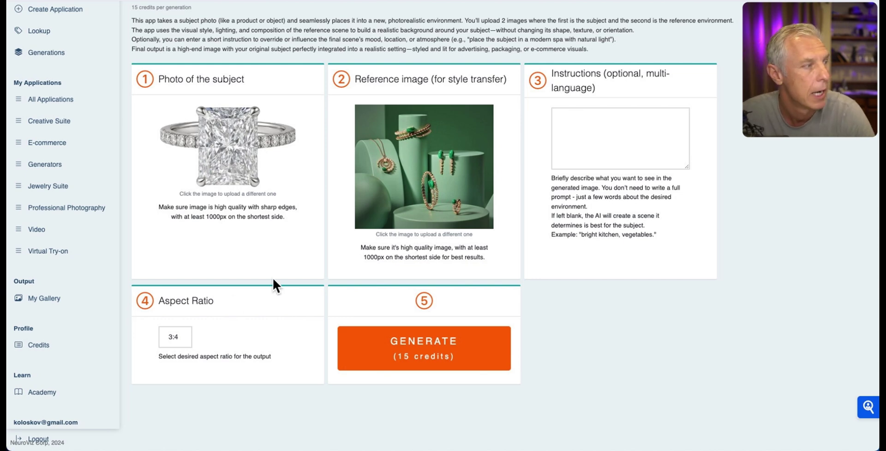
Step: Set the output aspect ratio to 1:1 and generate the styled ring image
left_click(178, 336)
left_click(179, 313)
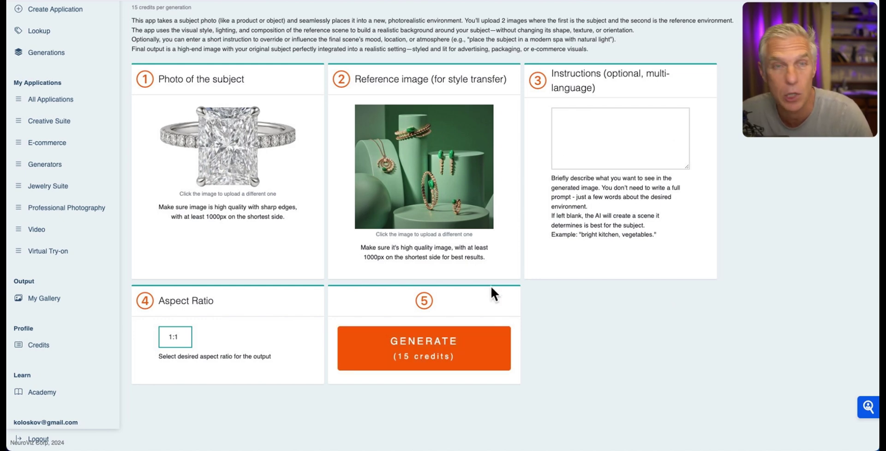
left_click(472, 353)
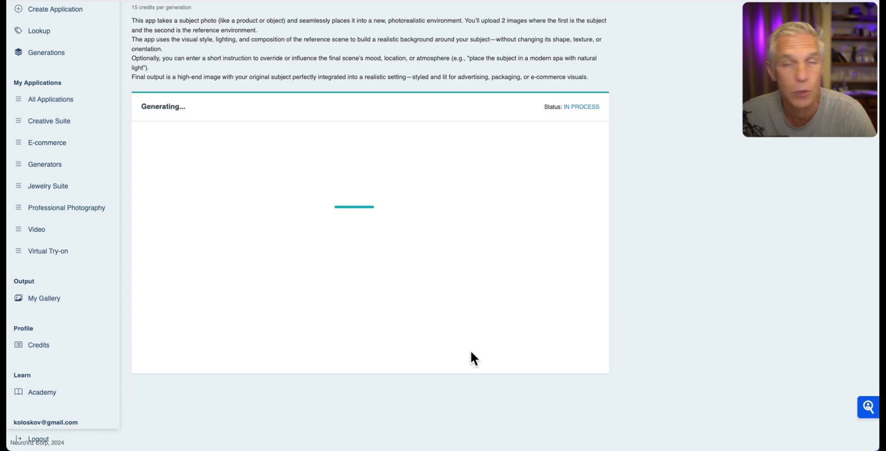
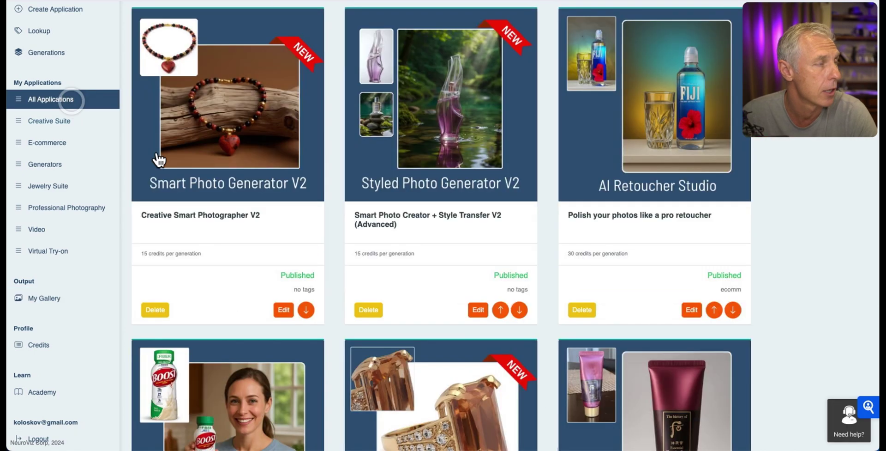
Step: Recreate the green podium ring image from the gallery, replacing its reference with the perfume bottle on stone with orange flowers
left_click(52, 298)
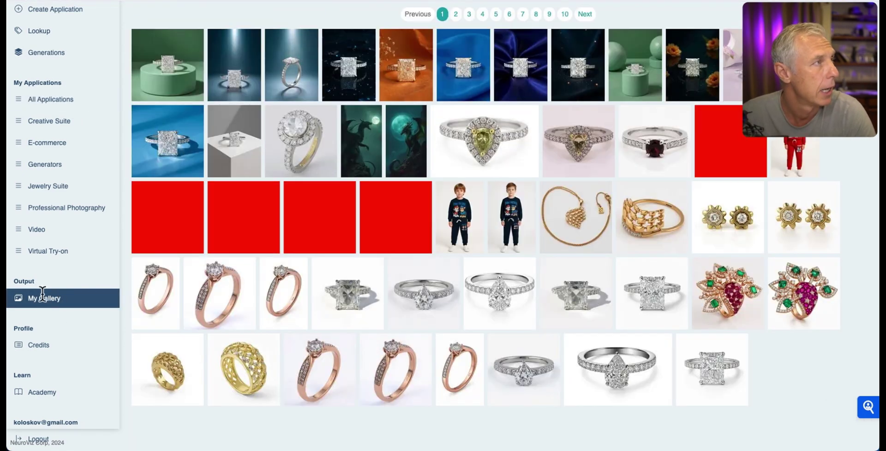
left_click(193, 40)
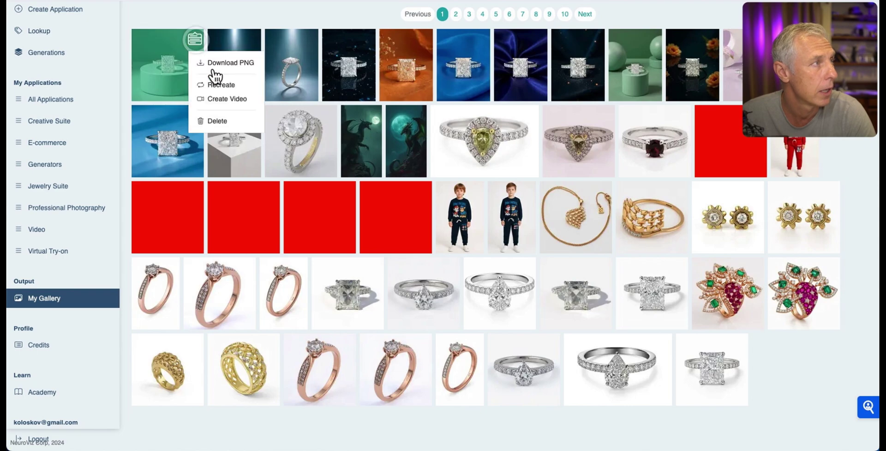
left_click(214, 83)
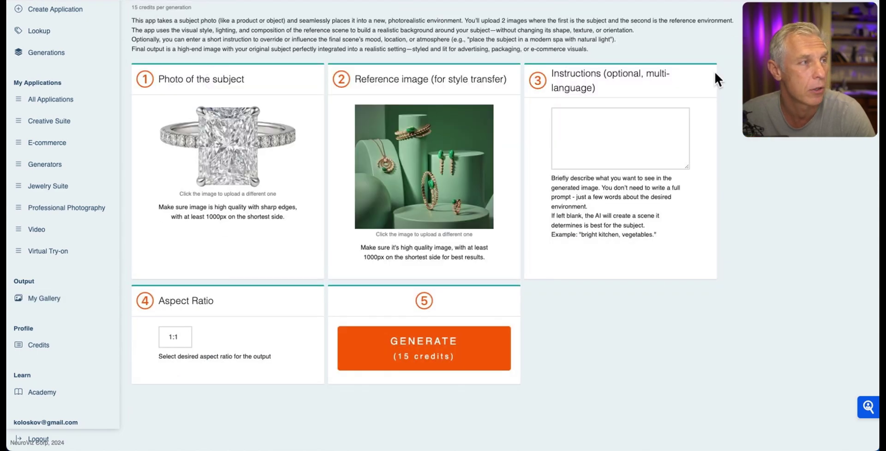
left_click(449, 185)
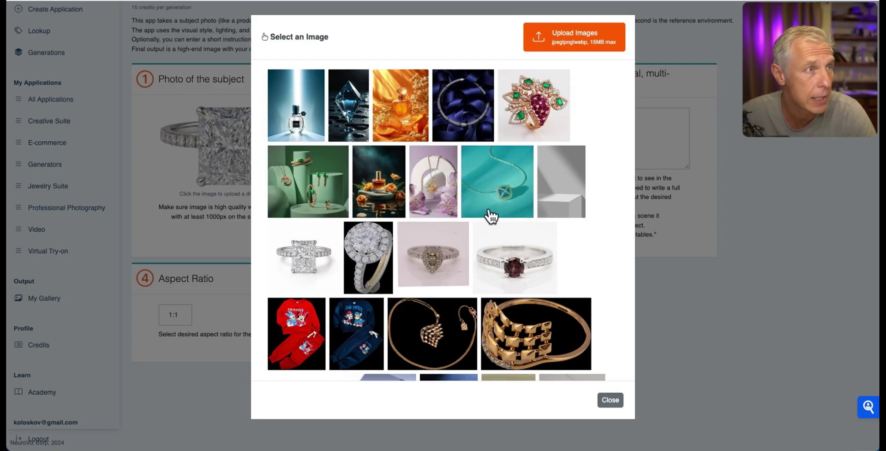
left_click(378, 191)
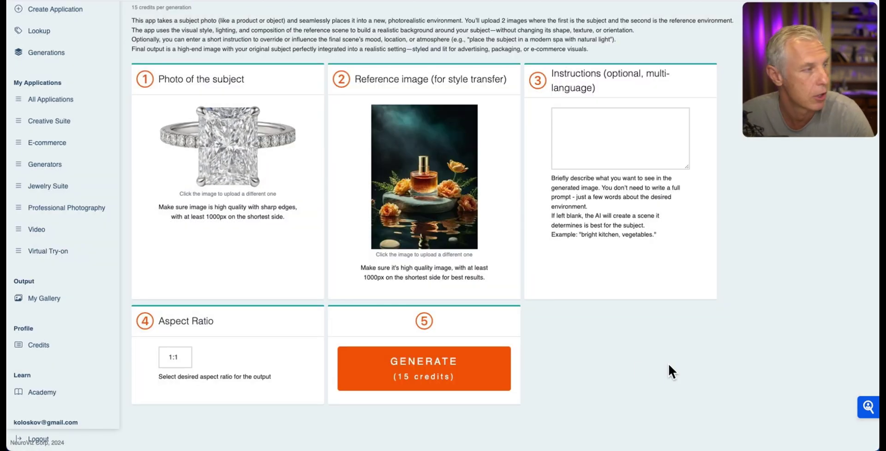
Step: Set the aspect ratio to 3:4 and generate the ring image in the dark floral style
left_click(175, 357)
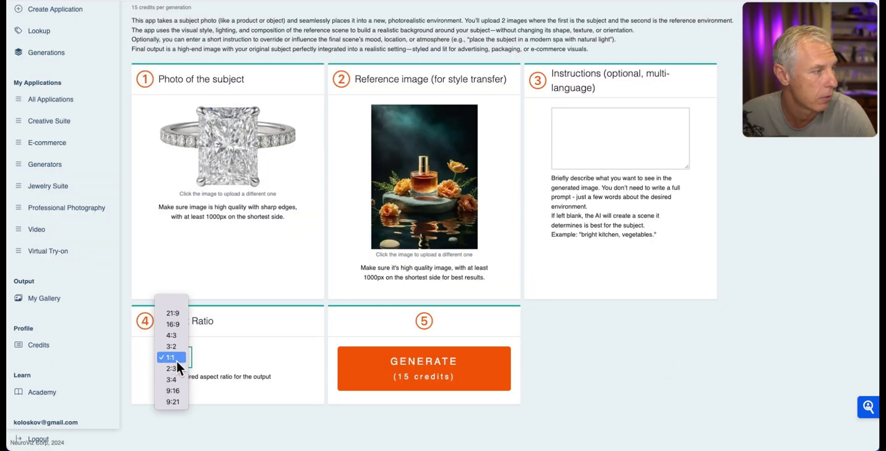
left_click(174, 379)
left_click(416, 372)
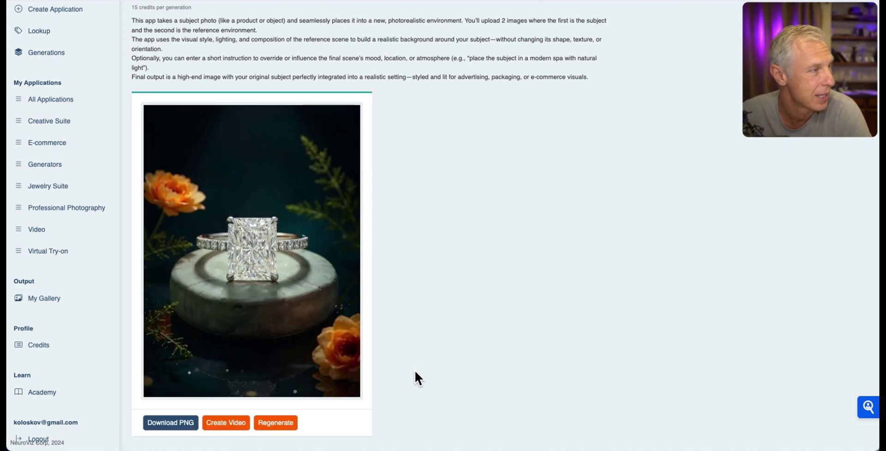
Step: Download the dark floral ring image as PNG and open it to examine the diamond and stone base up close
left_click(171, 422)
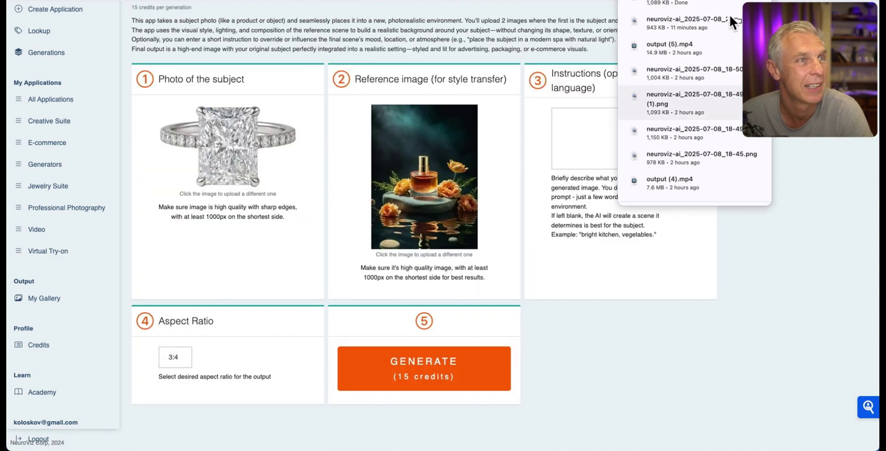
left_click(696, 3)
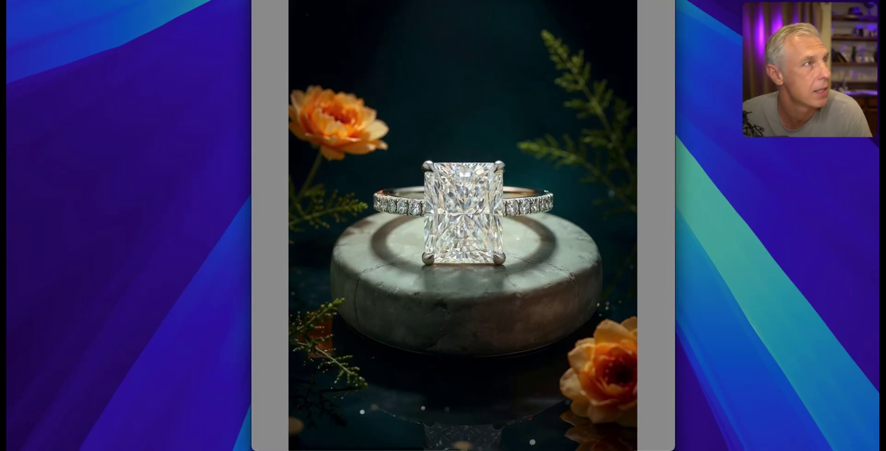
left_click(152, 110)
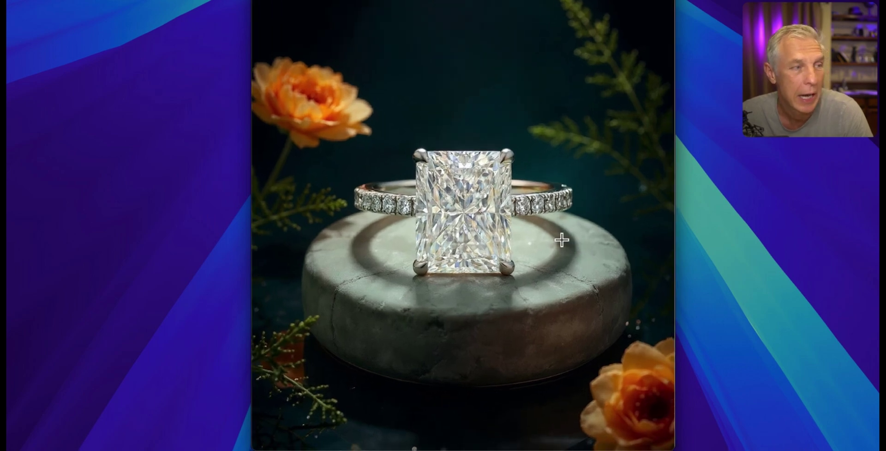
left_click_drag(498, 264, 537, 286)
left_click(543, 296)
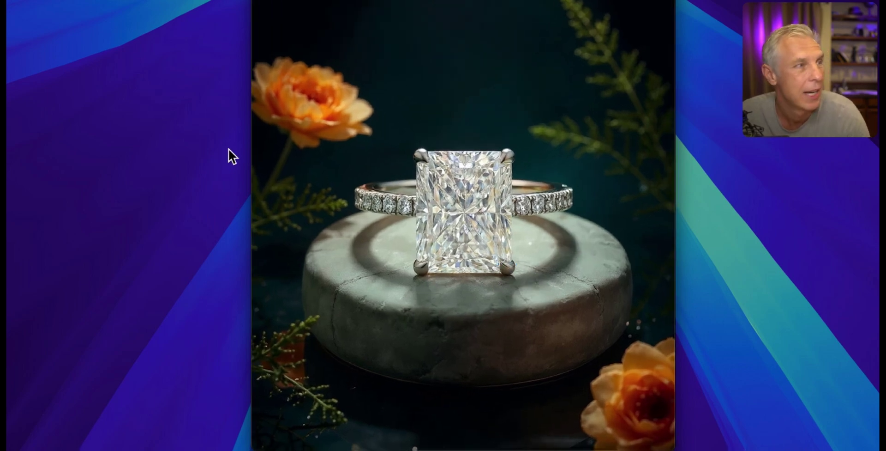
Step: Outline parts of the diamond-set band on both sides of the ring's center stone with selection boxes
left_click_drag(352, 176, 380, 200)
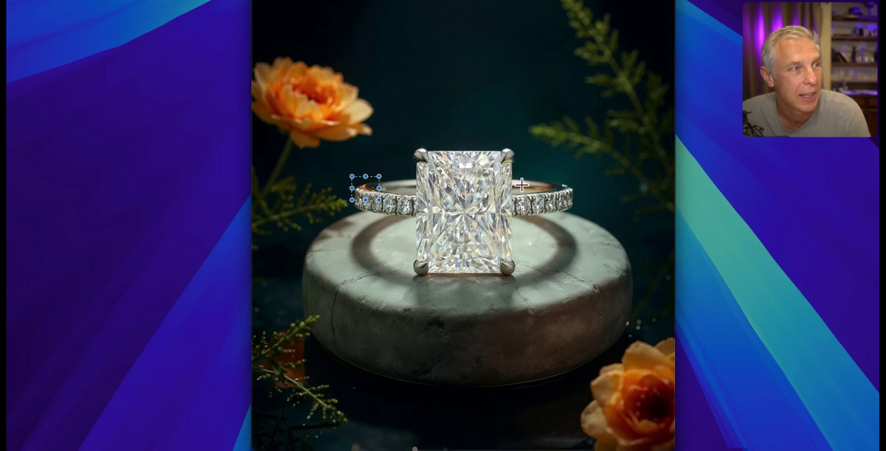
left_click_drag(518, 179, 560, 195)
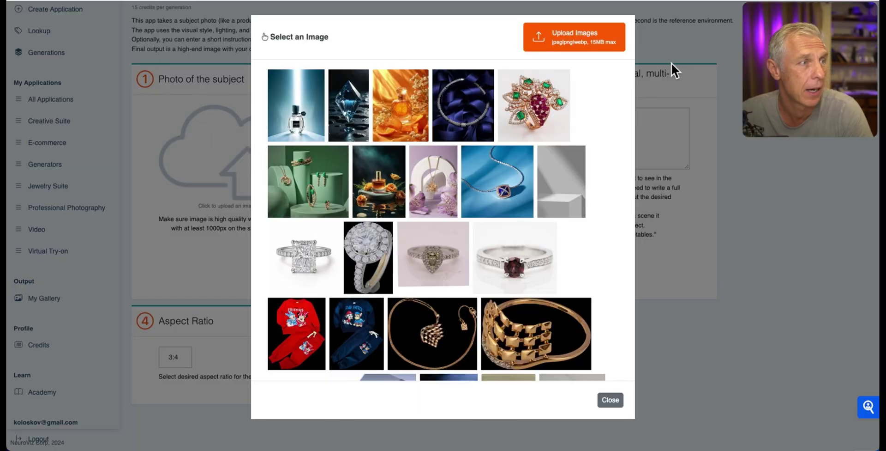
Step: Generate the ruby and emerald ring in the dark floral style, and switch the reference to the orange perfume bottle scene
left_click(537, 106)
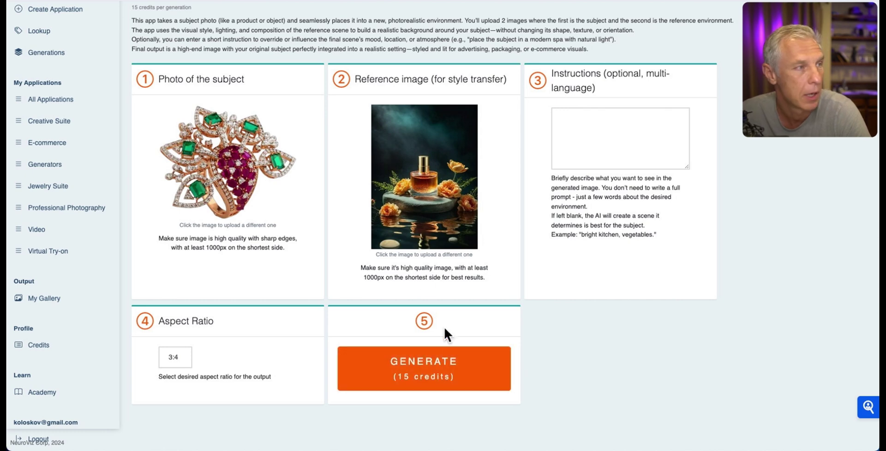
left_click(459, 365)
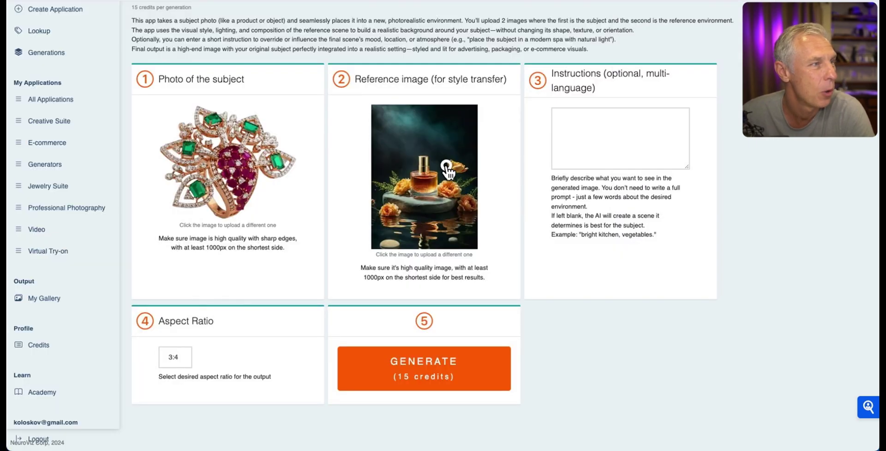
left_click(445, 222)
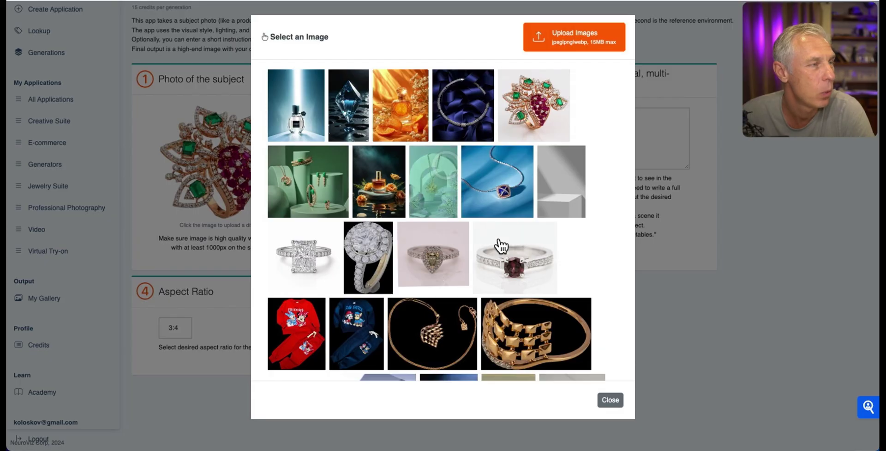
left_click(405, 119)
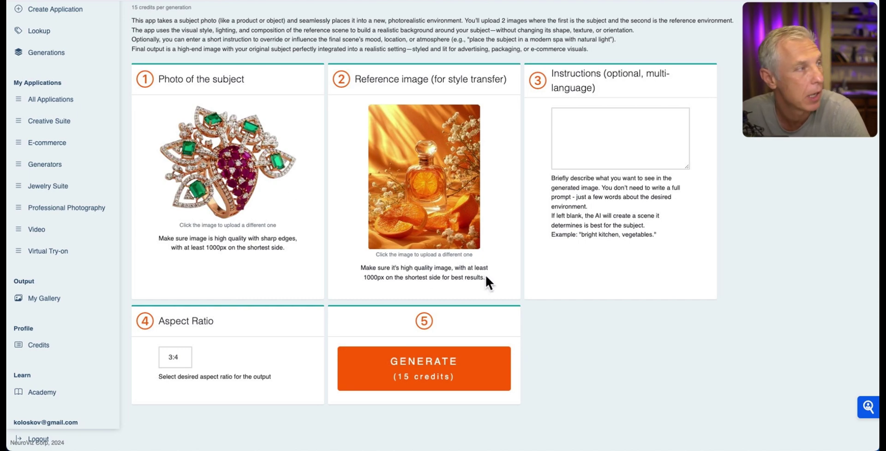
Step: Upload the previewed rose gold diamond ring photo as the subject and generate it in the orange perfume bottle style
left_click(214, 135)
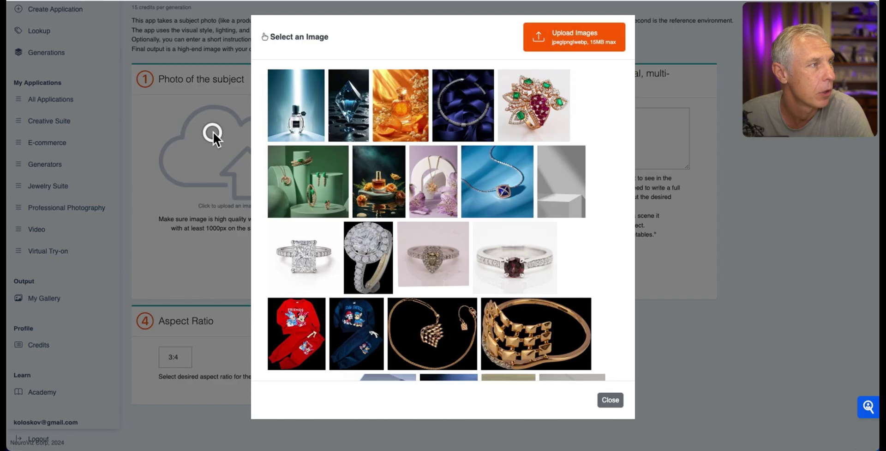
left_click(577, 45)
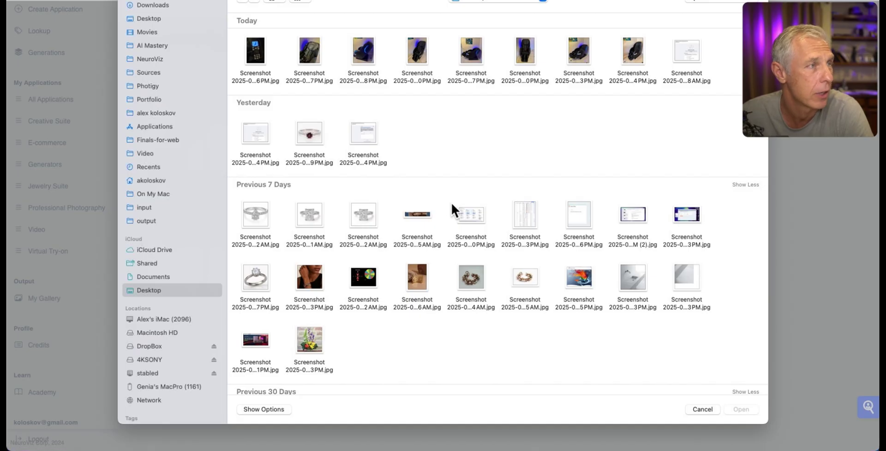
left_click(633, 277)
key("space")
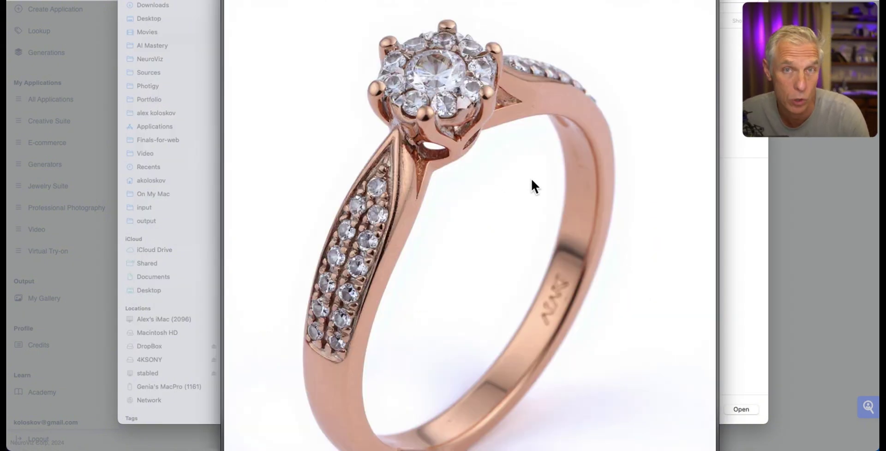
key("space")
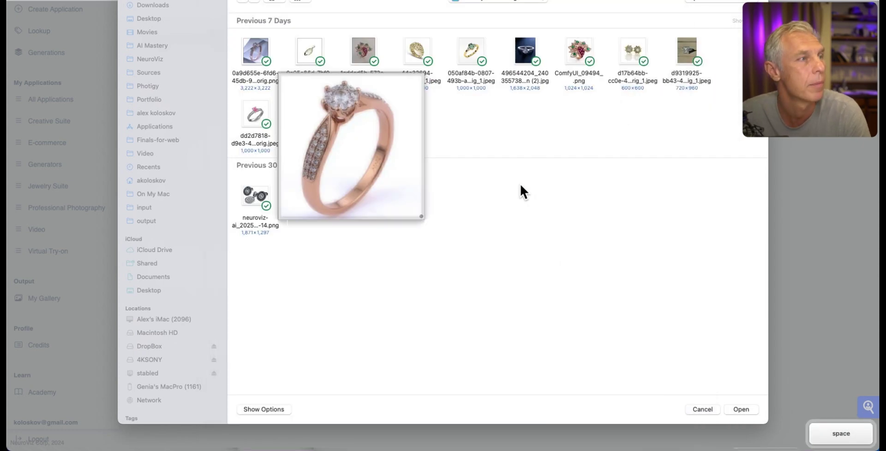
left_click(739, 410)
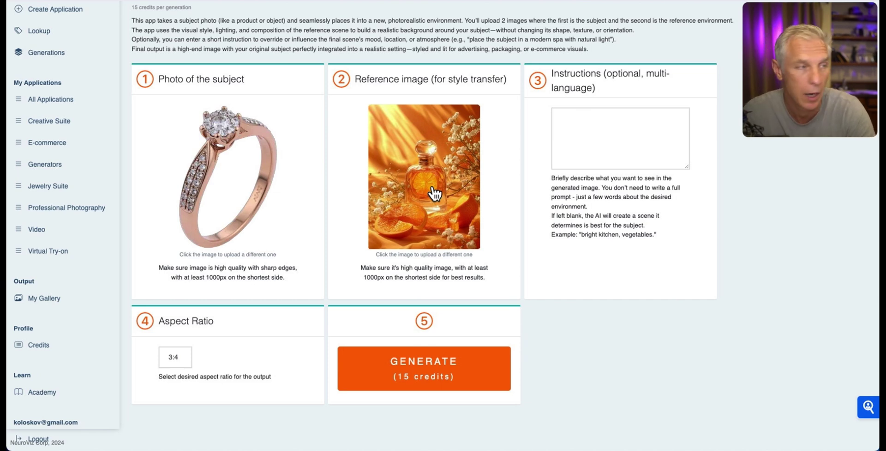
left_click(464, 371)
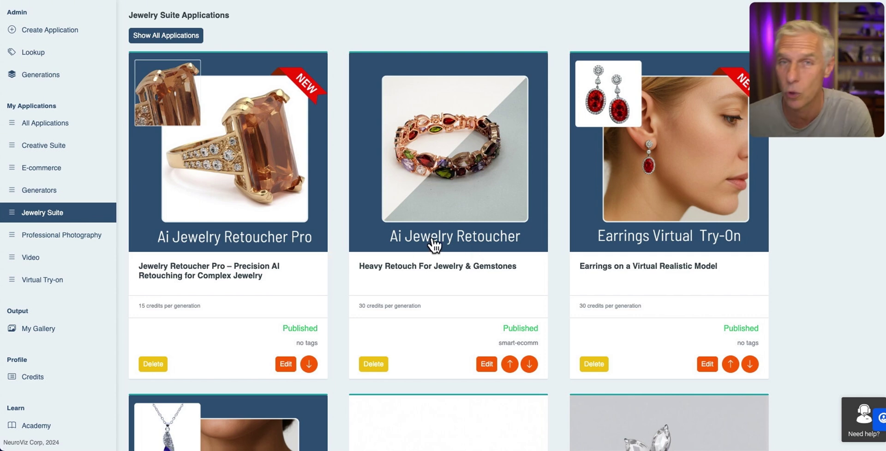
Step: Highlight the Jewelry Suite titles Heavy Retouch For Jewelry & Gemstones and Jewelry Retoucher Pro – Precision AI Retouching for Complex Jewelry
left_click_drag(502, 266, 349, 268)
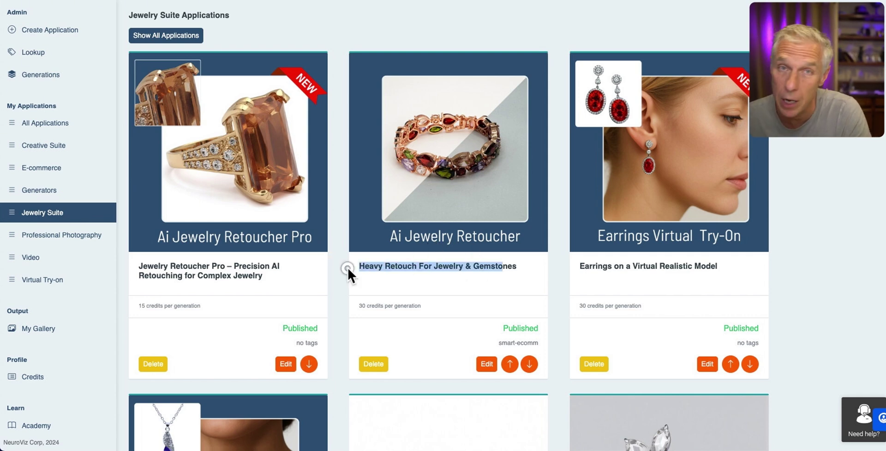
left_click_drag(148, 266, 323, 276)
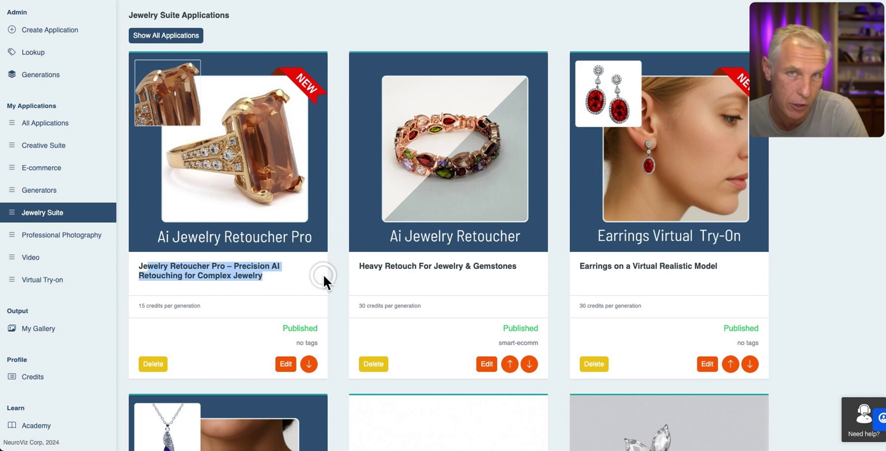